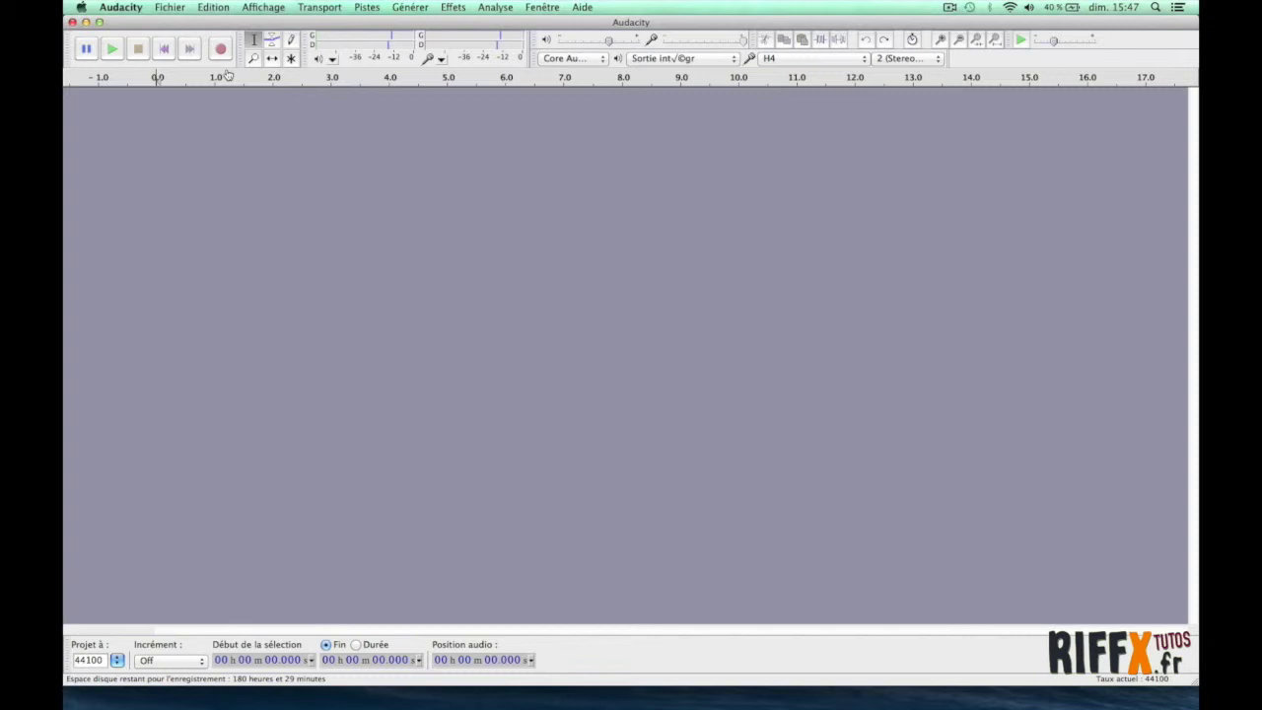
# Record a stereo voice take of about 7.6 seconds and play it back.
pyautogui.click(222, 50)
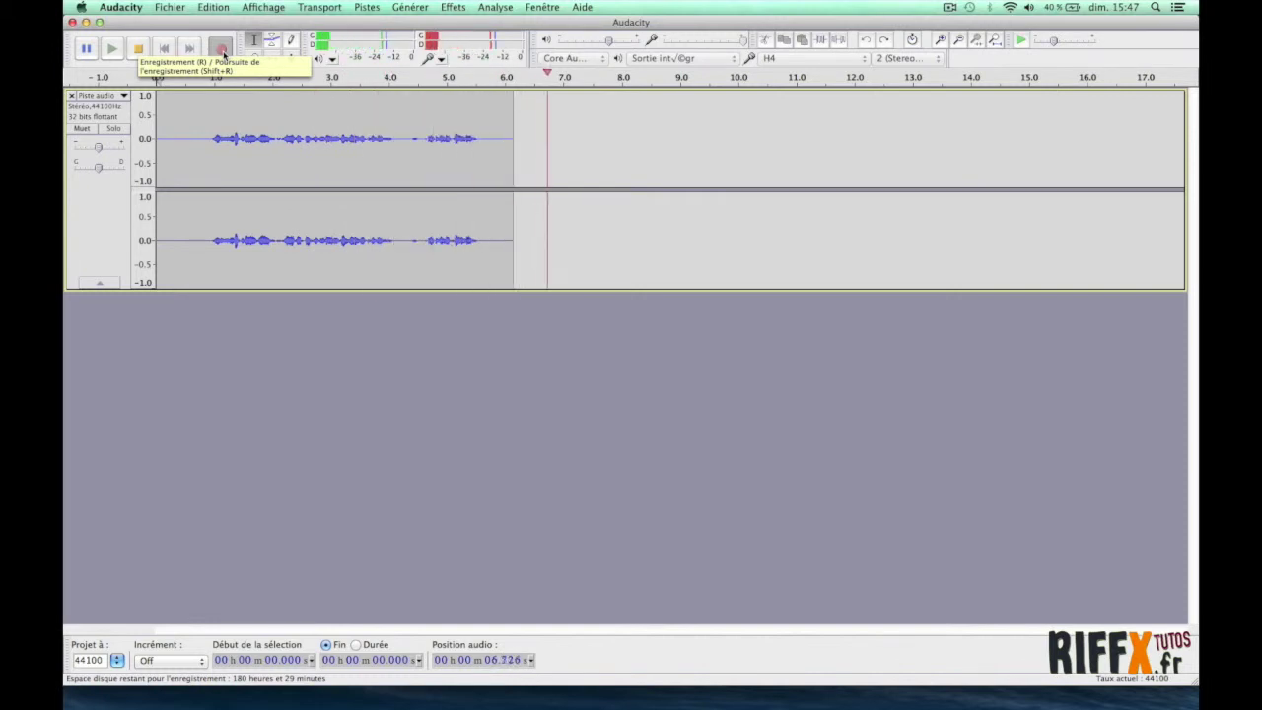
pyautogui.press('space')
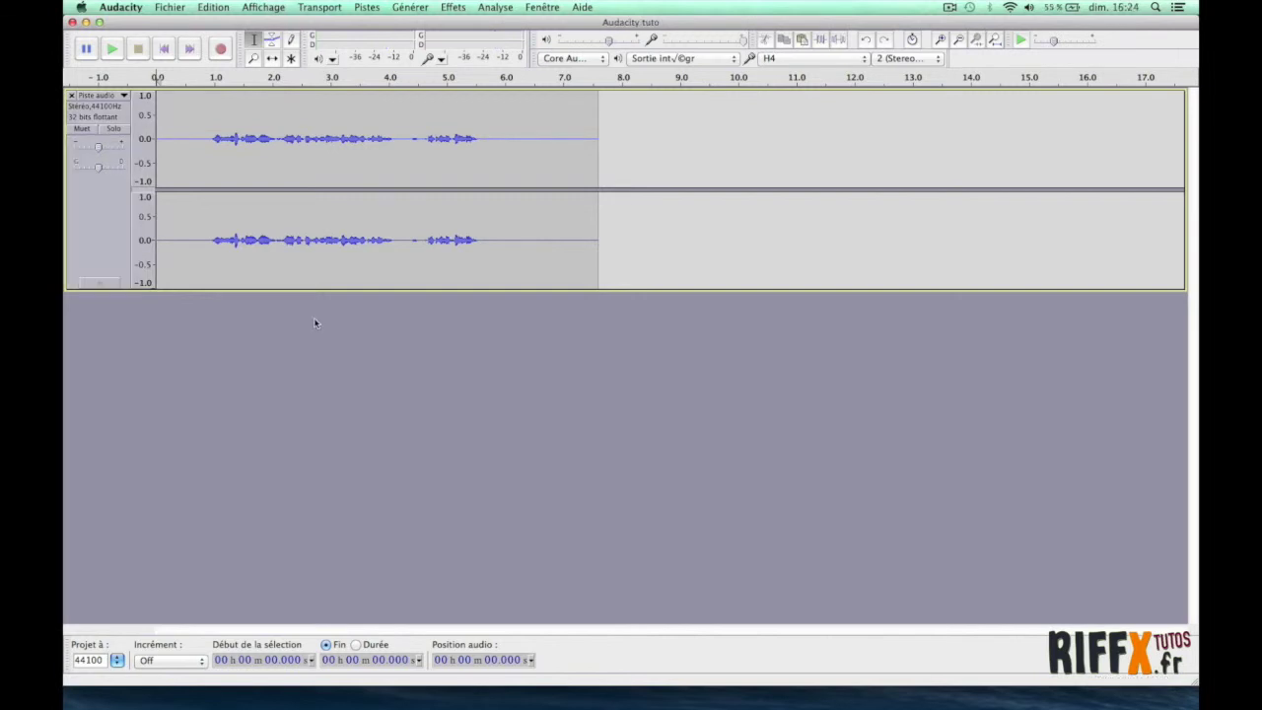
pyautogui.press('space')
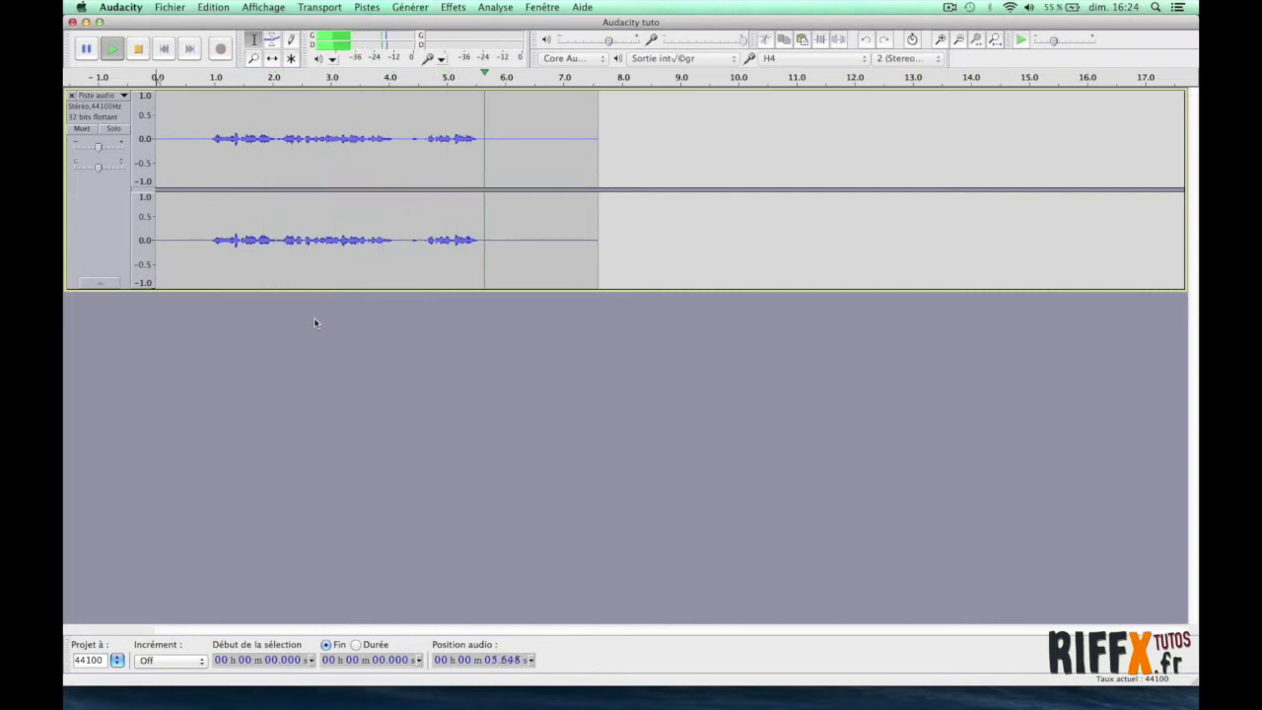
pyautogui.press('space')
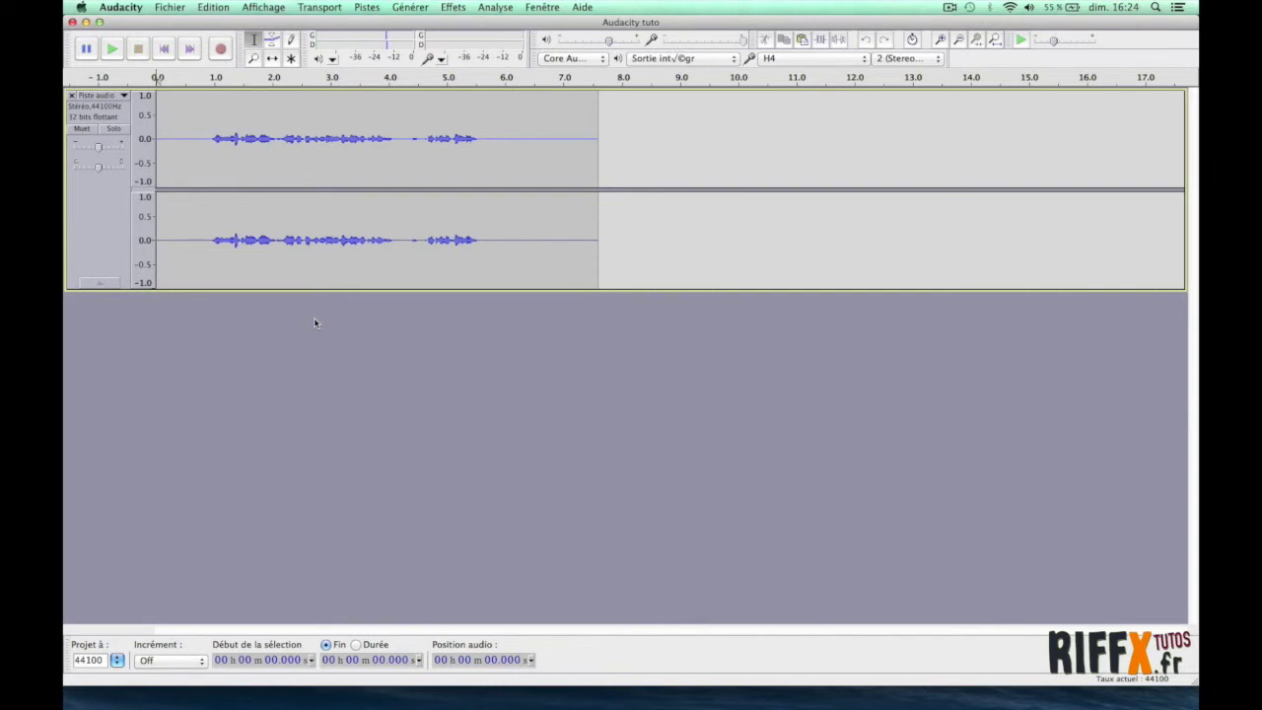
# Listen from about 3.3 s to locate the unwanted passage, and cut the audio between about 3.505 s and 4.676 s.
pyautogui.click(254, 58)
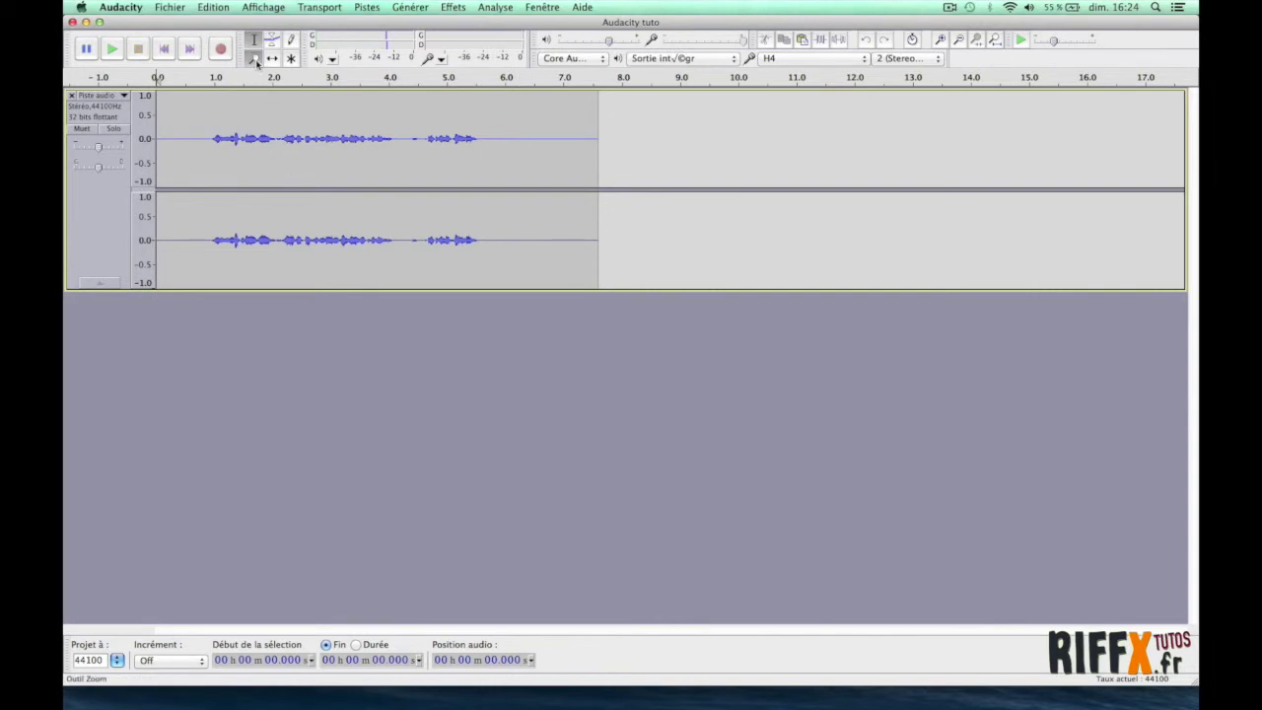
pyautogui.click(371, 148)
pyautogui.click(371, 147)
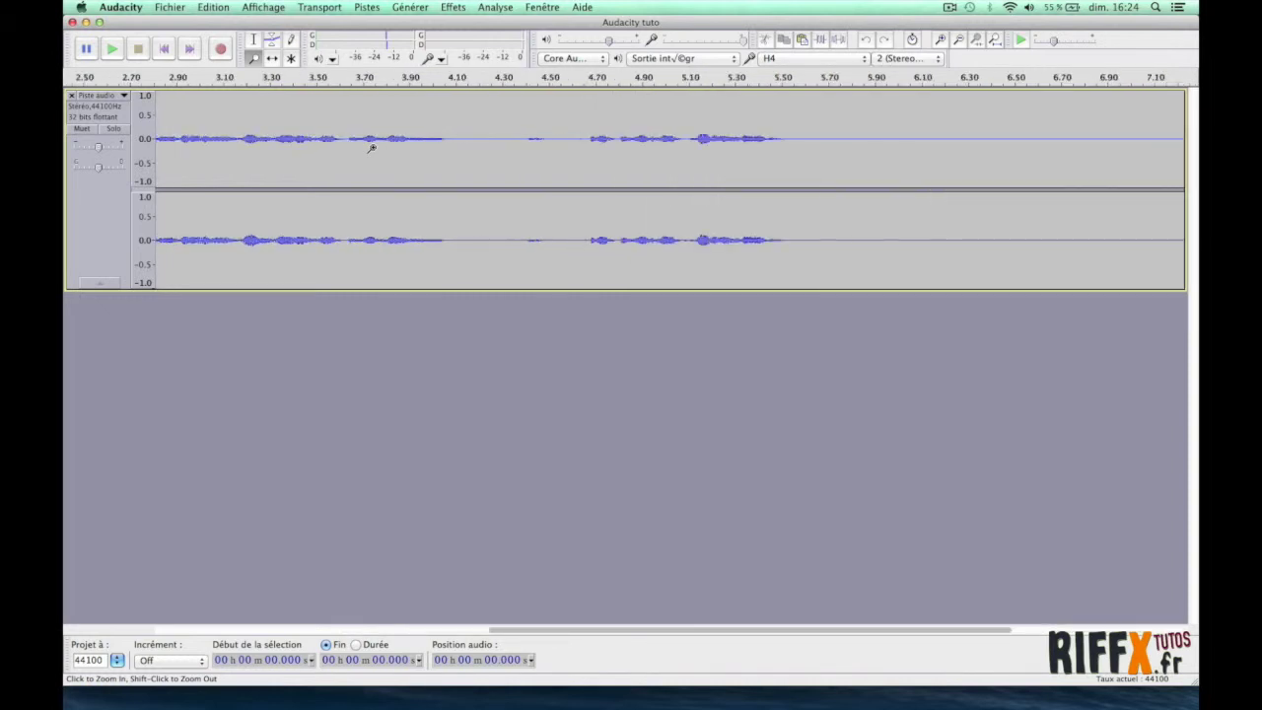
pyautogui.click(319, 153)
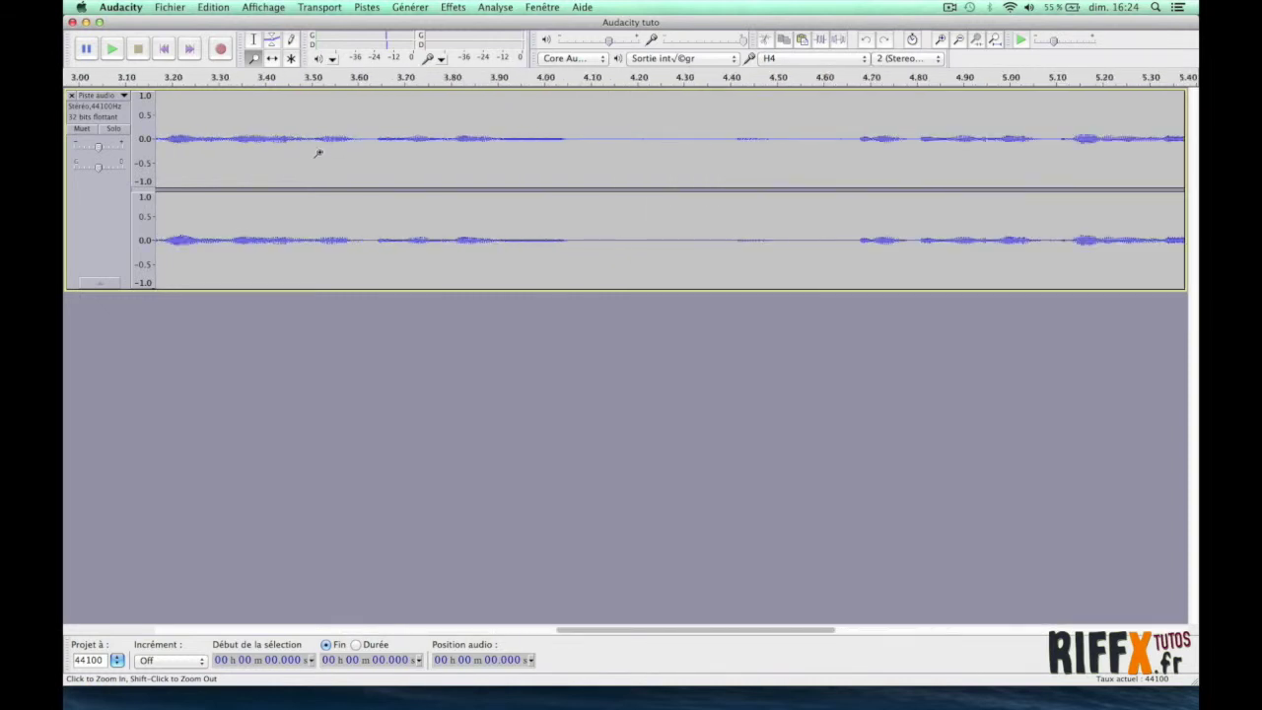
pyautogui.click(226, 77)
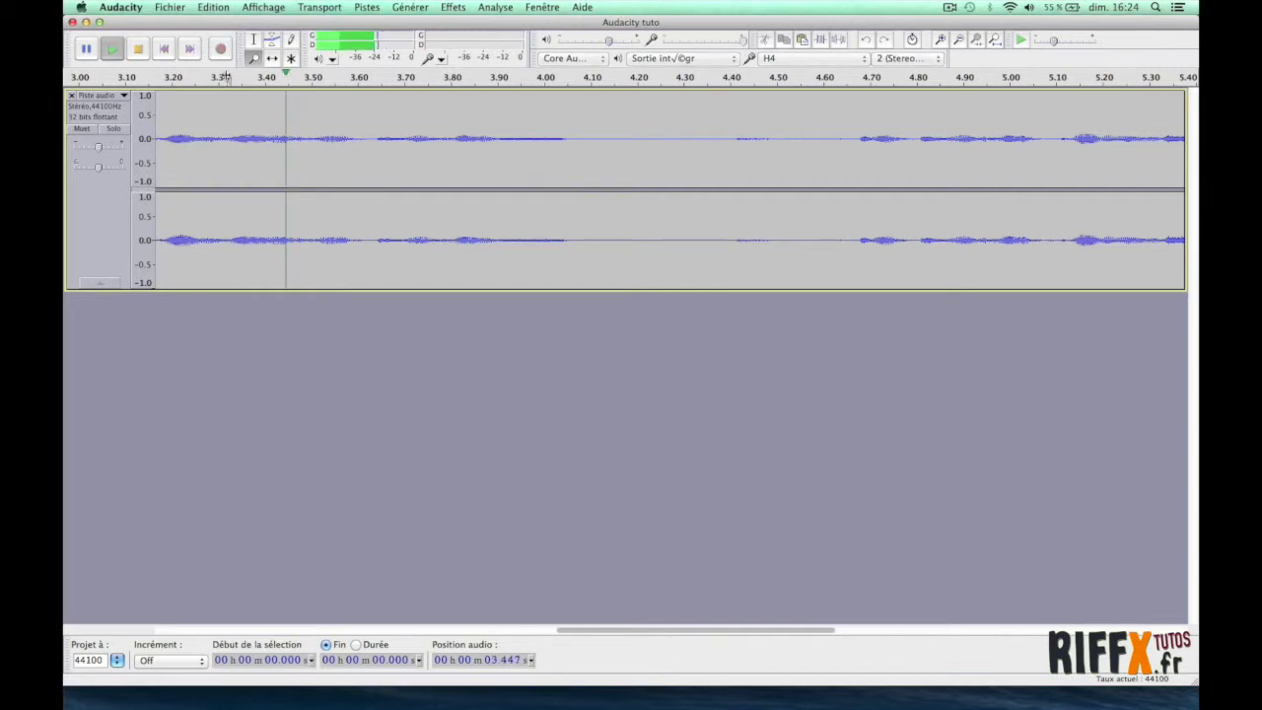
pyautogui.click(225, 76)
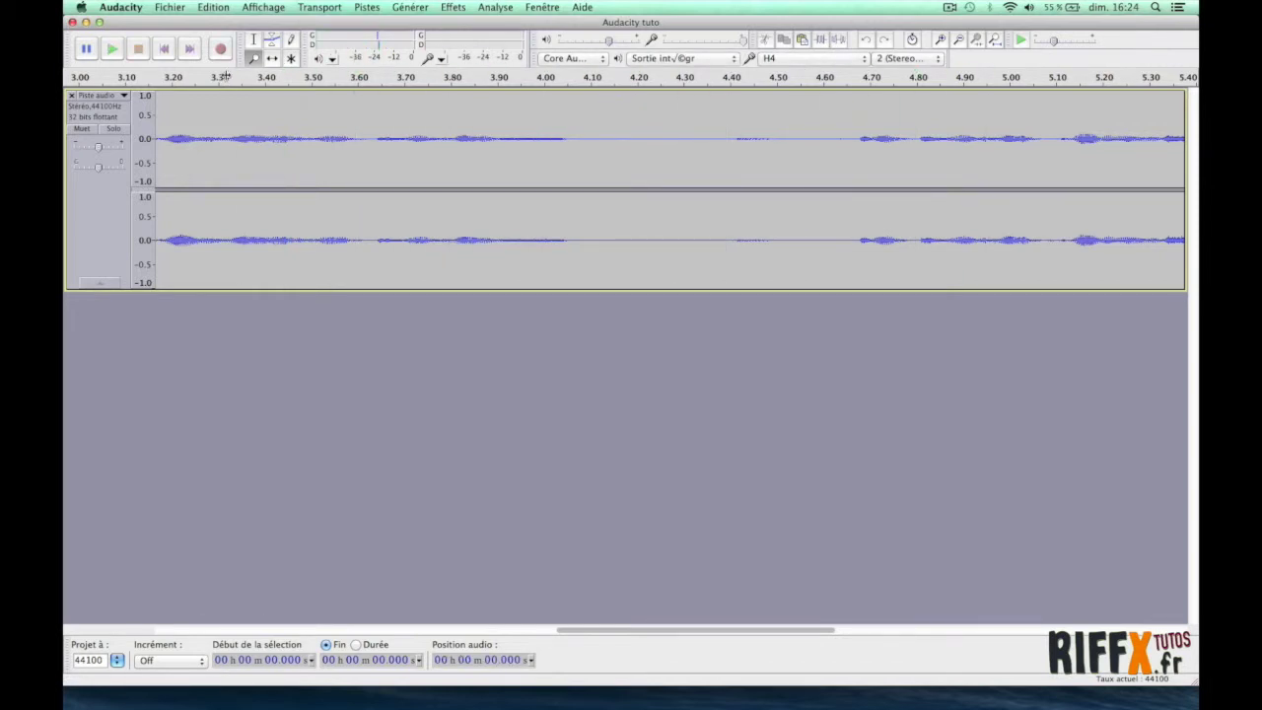
pyautogui.click(254, 39)
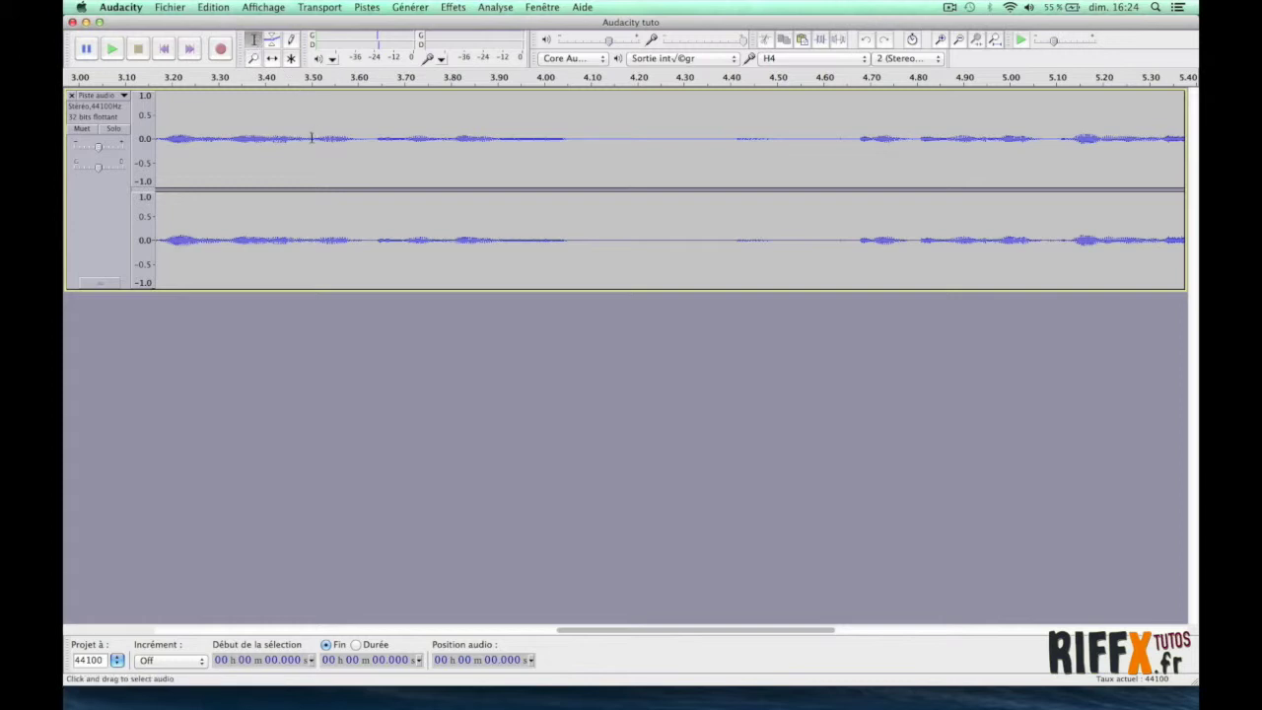
pyautogui.moveTo(313, 138); pyautogui.dragTo(858, 160)
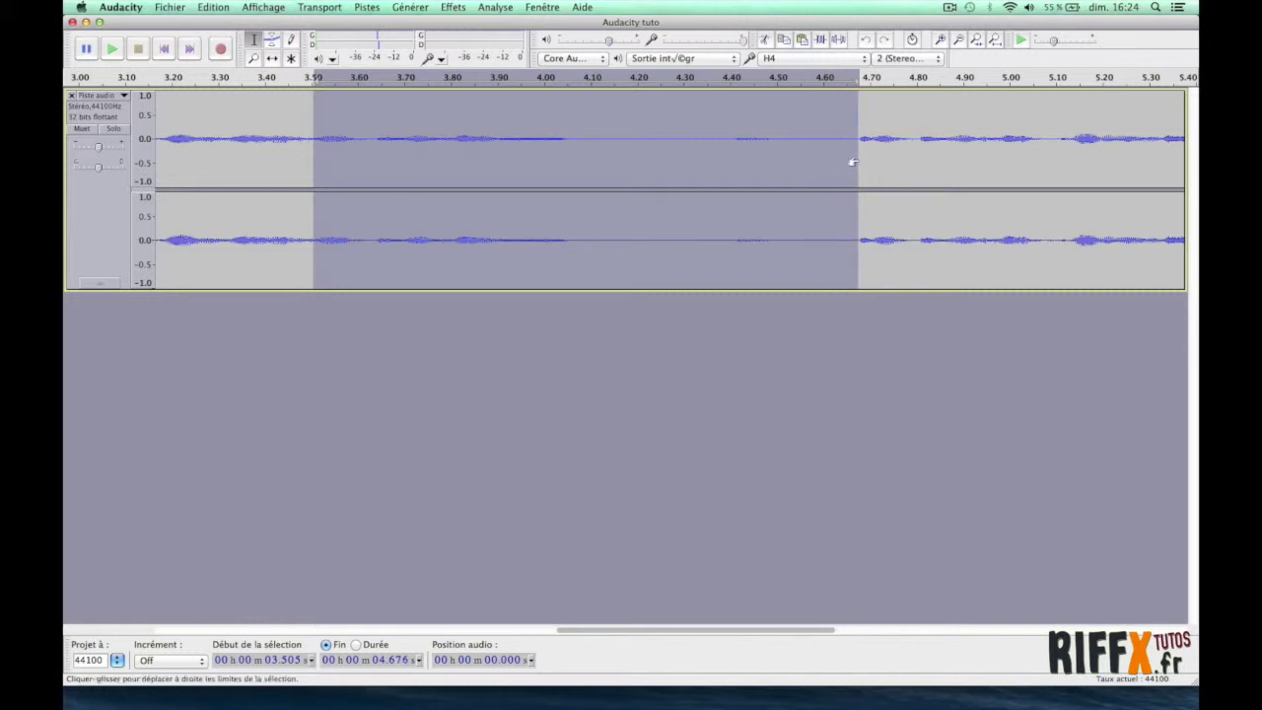
pyautogui.click(764, 42)
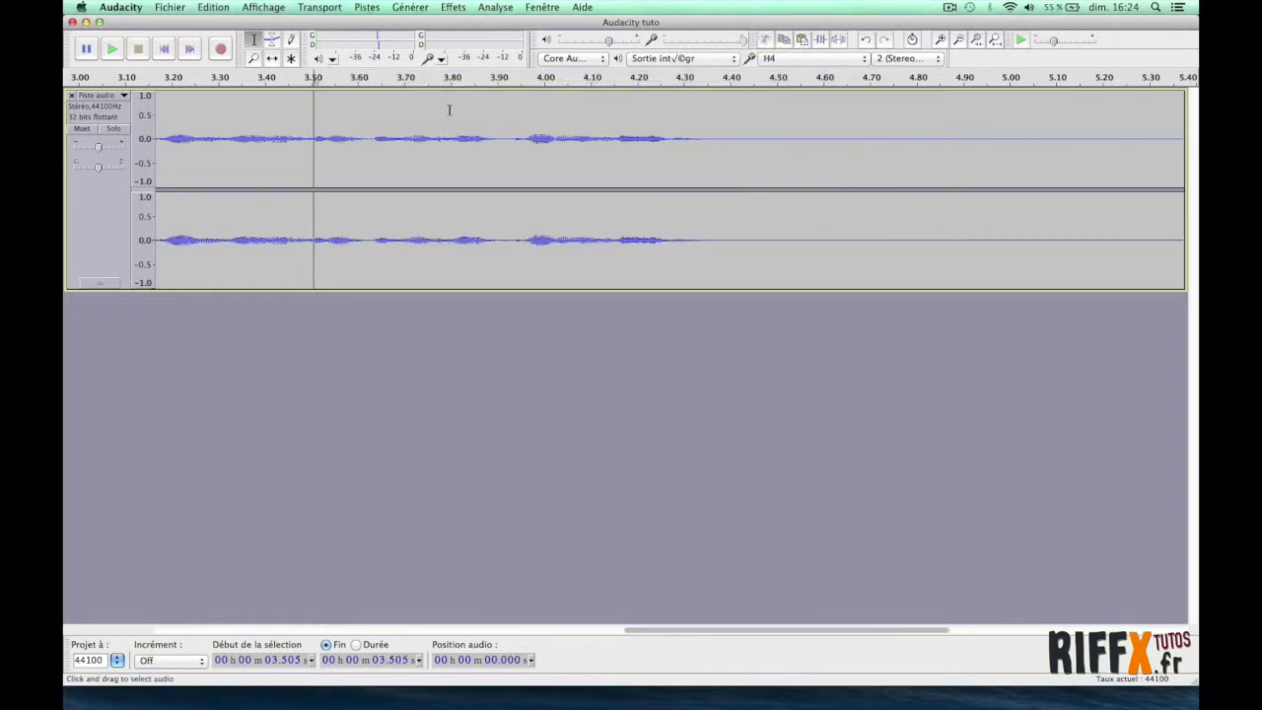
# Play the edited recording from its start to check the cut.
pyautogui.click(253, 59)
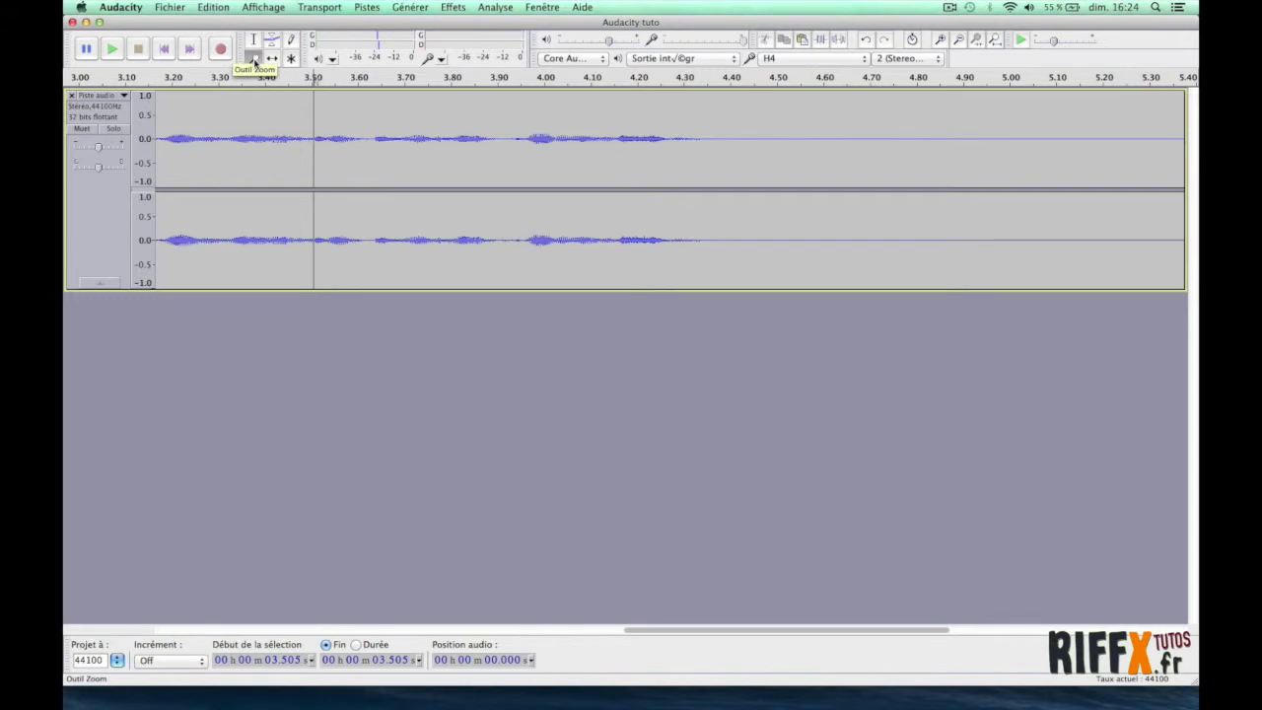
pyautogui.keyDown('shift'); pyautogui.click(260, 193); pyautogui.keyUp('shift')
pyautogui.keyDown('shift'); pyautogui.click(259, 193); pyautogui.keyUp('shift')
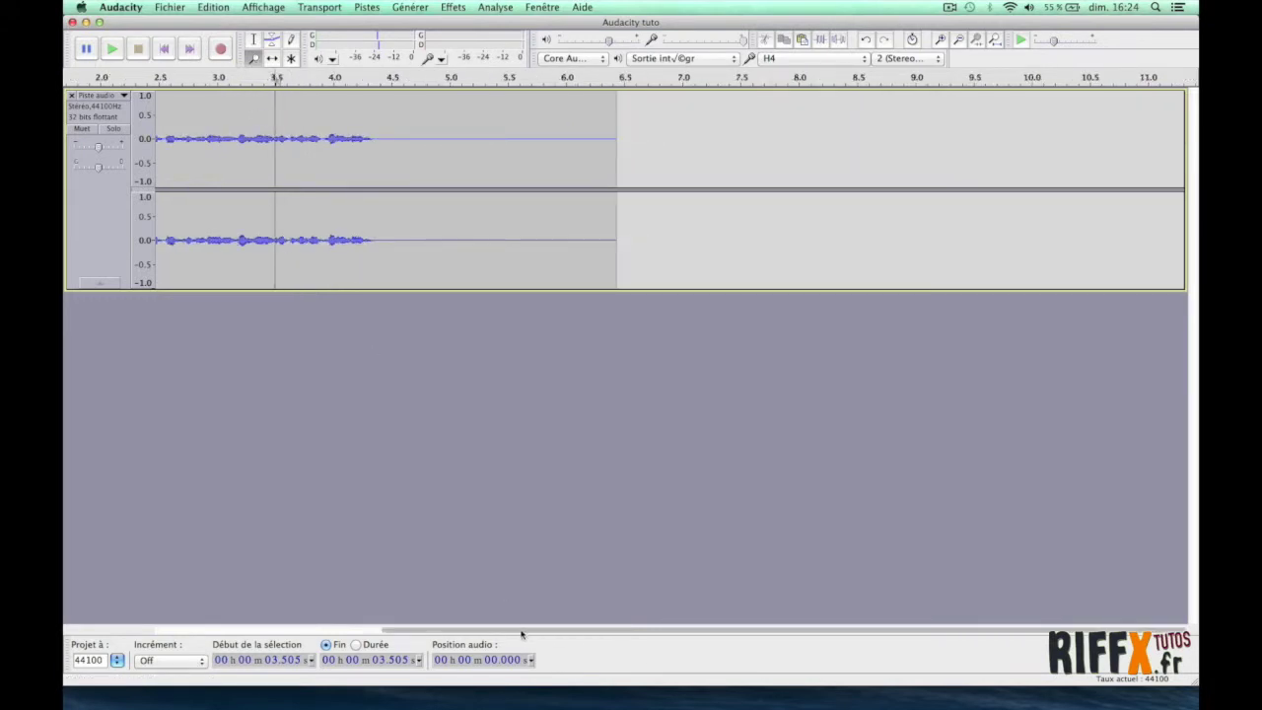
pyautogui.moveTo(500, 634); pyautogui.dragTo(189, 625)
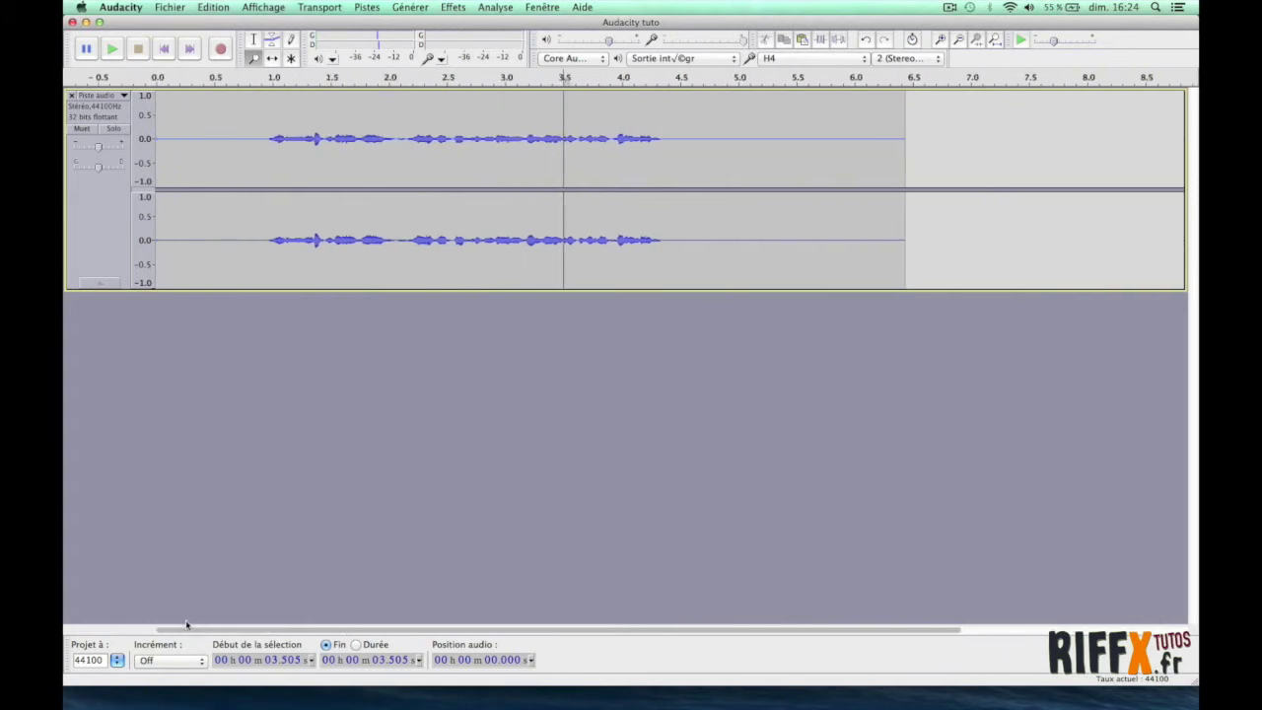
pyautogui.click(253, 39)
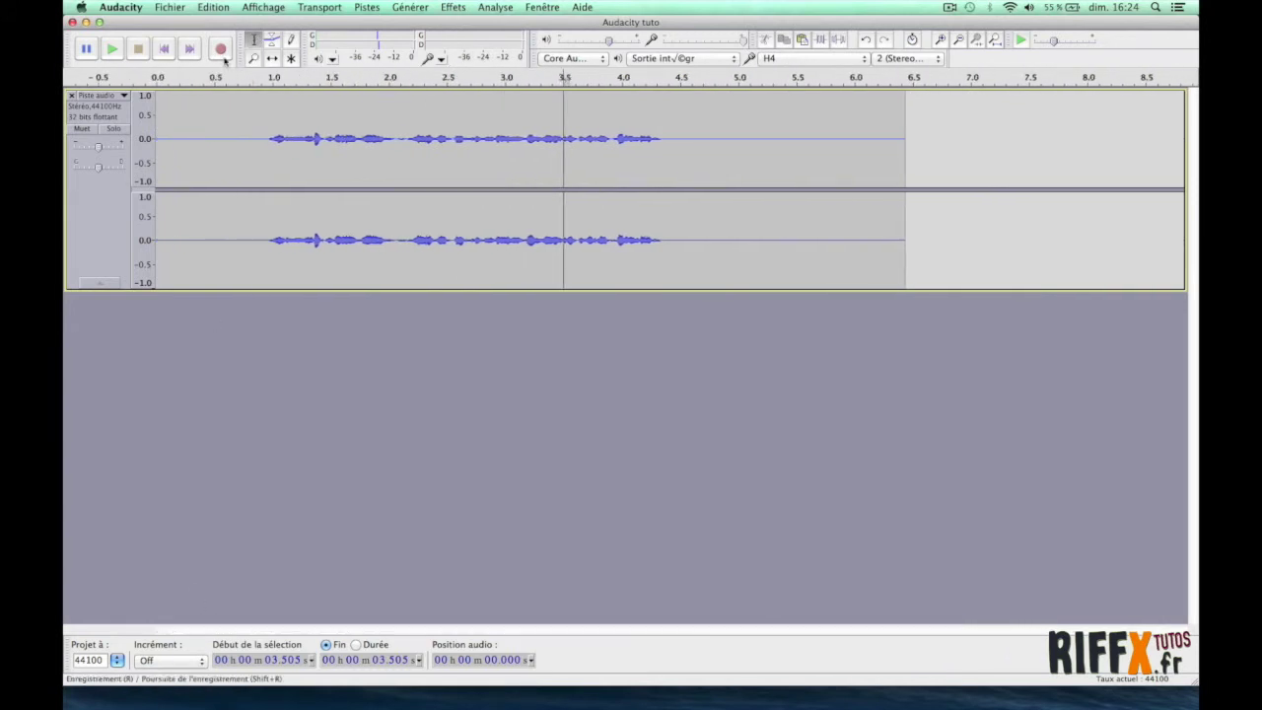
pyautogui.click(160, 94)
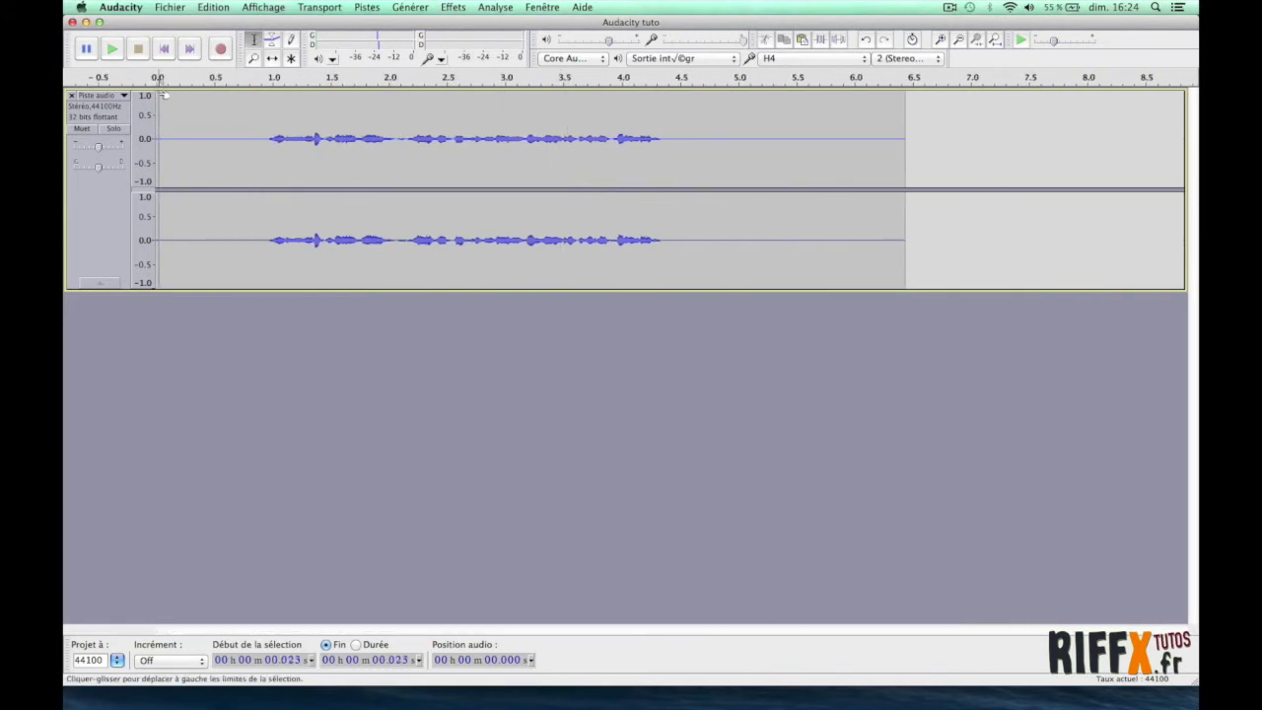
pyautogui.press('space')
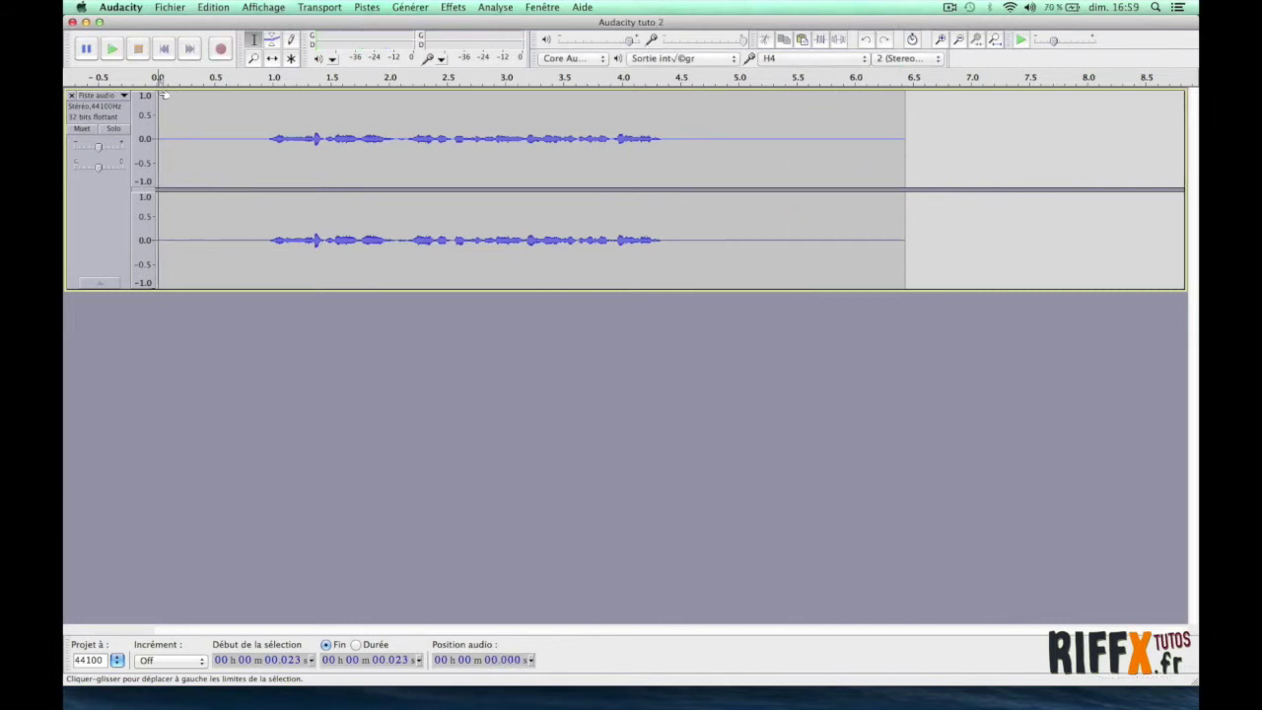
# Listen to the background noise after the speech, and take a noise profile from the silence between about 5.492 s and 6.433 s.
pyautogui.click(671, 136)
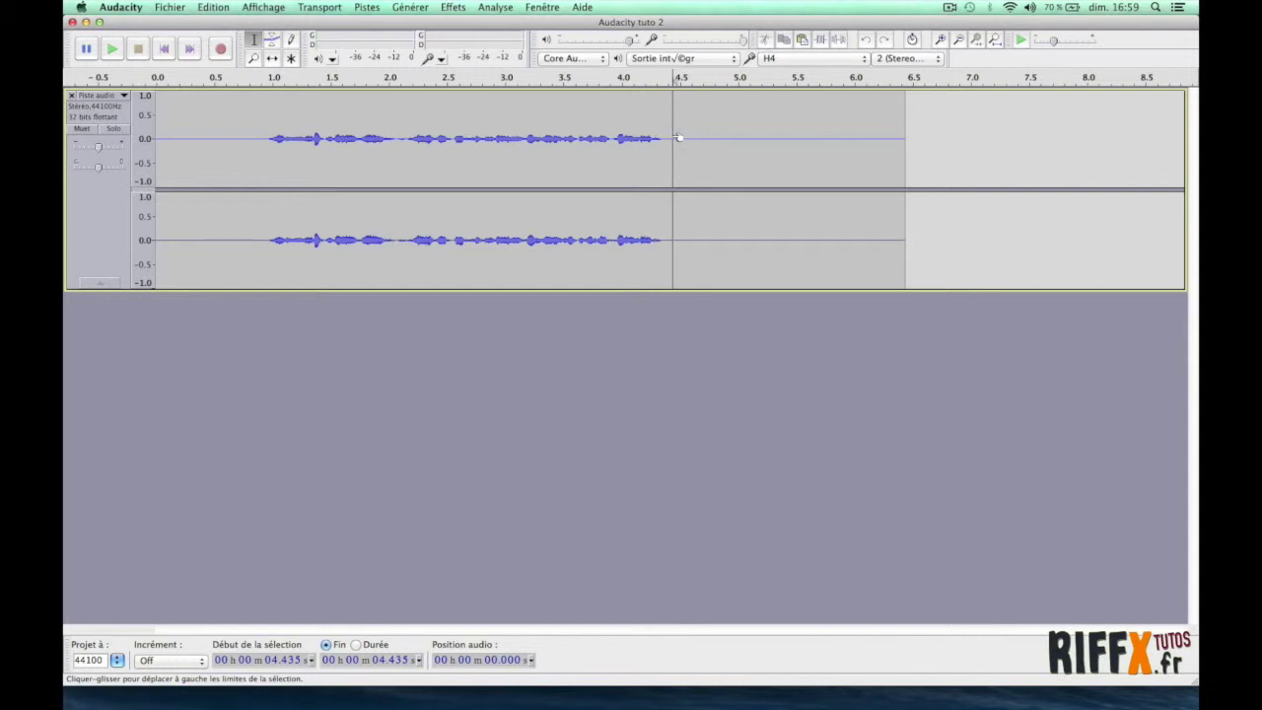
pyautogui.press('space')
pyautogui.moveTo(796, 138); pyautogui.dragTo(902, 149)
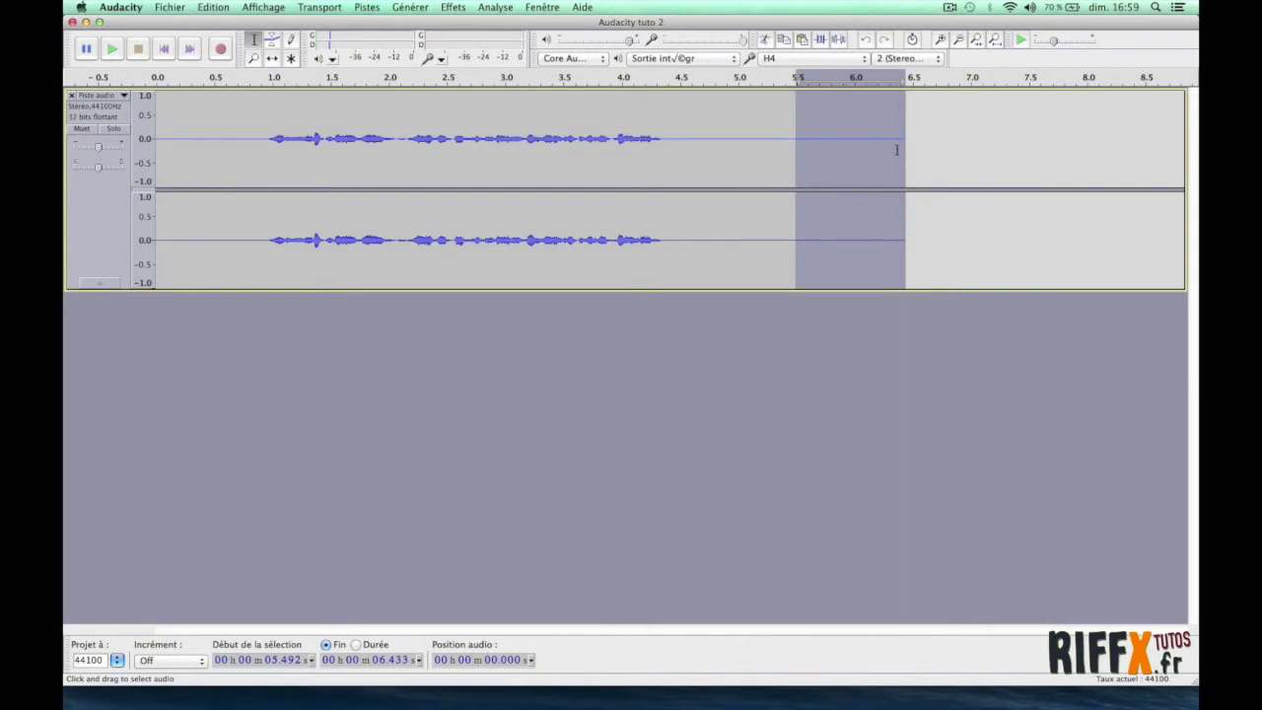
pyautogui.click(454, 8)
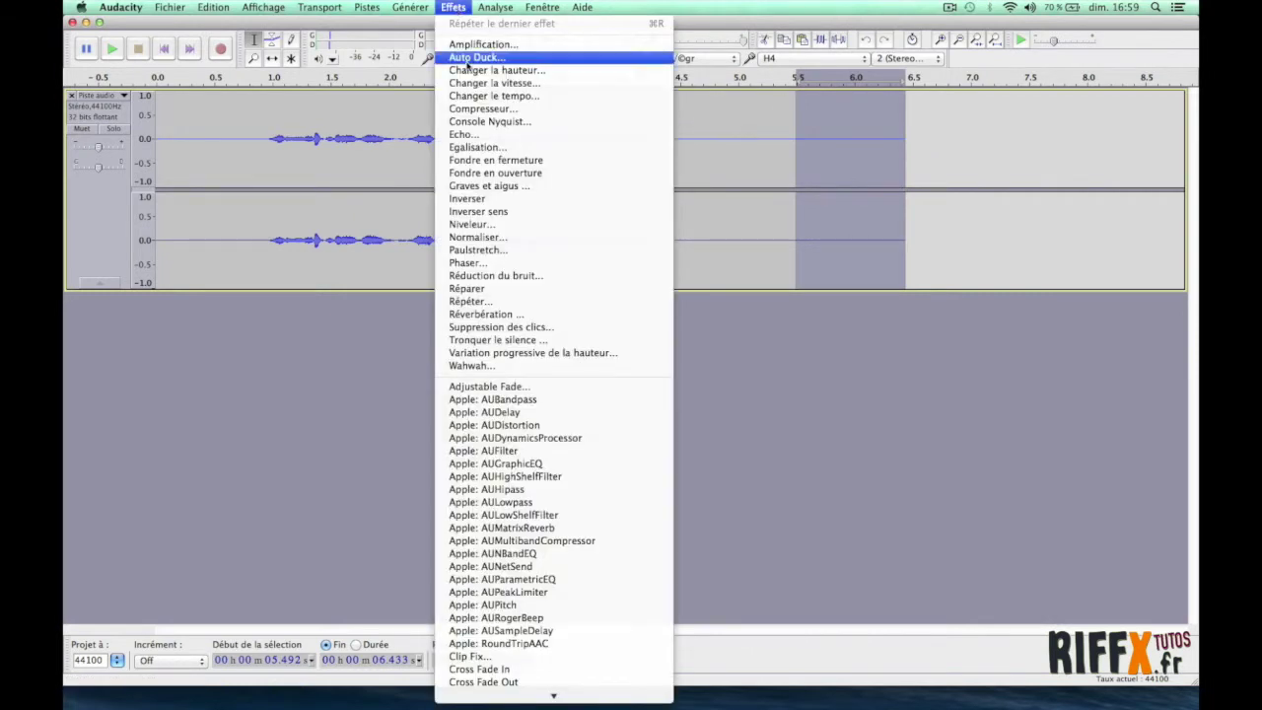
pyautogui.click(482, 279)
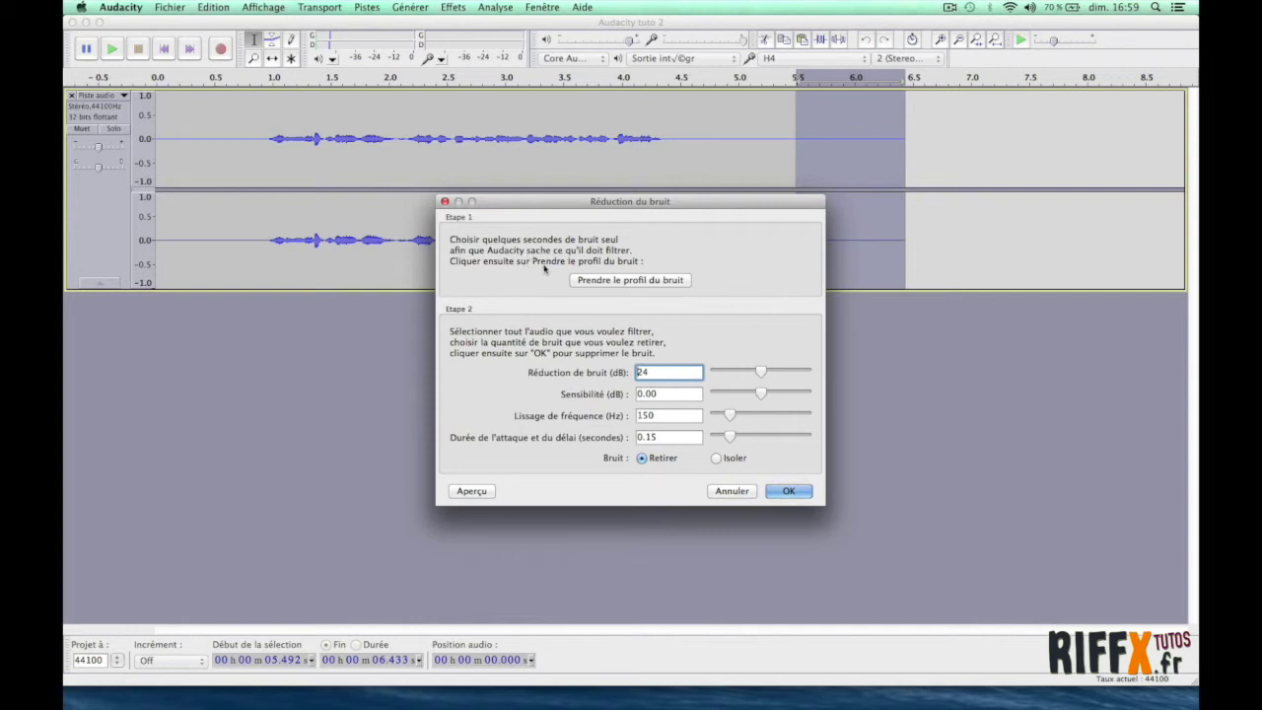
pyautogui.click(620, 281)
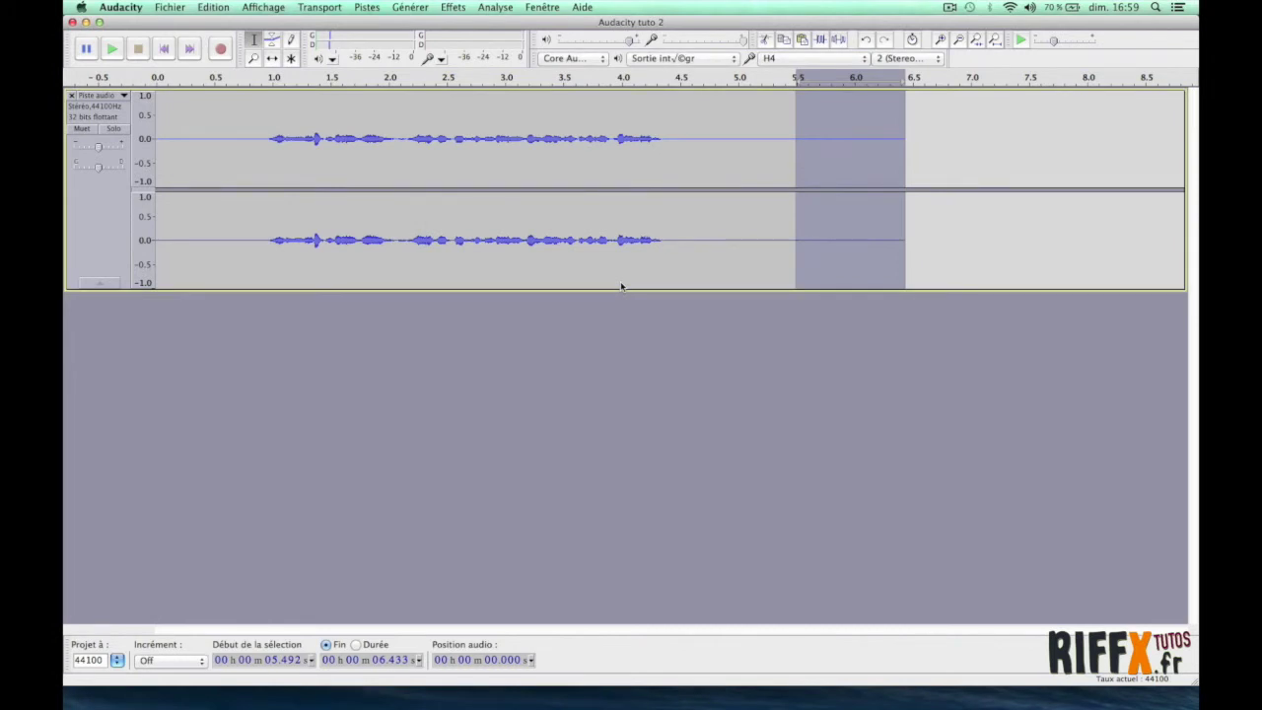
# Apply noise reduction at 24 dB to the selected silence and play from about 4.394 s to compare the noise.
pyautogui.click(452, 7)
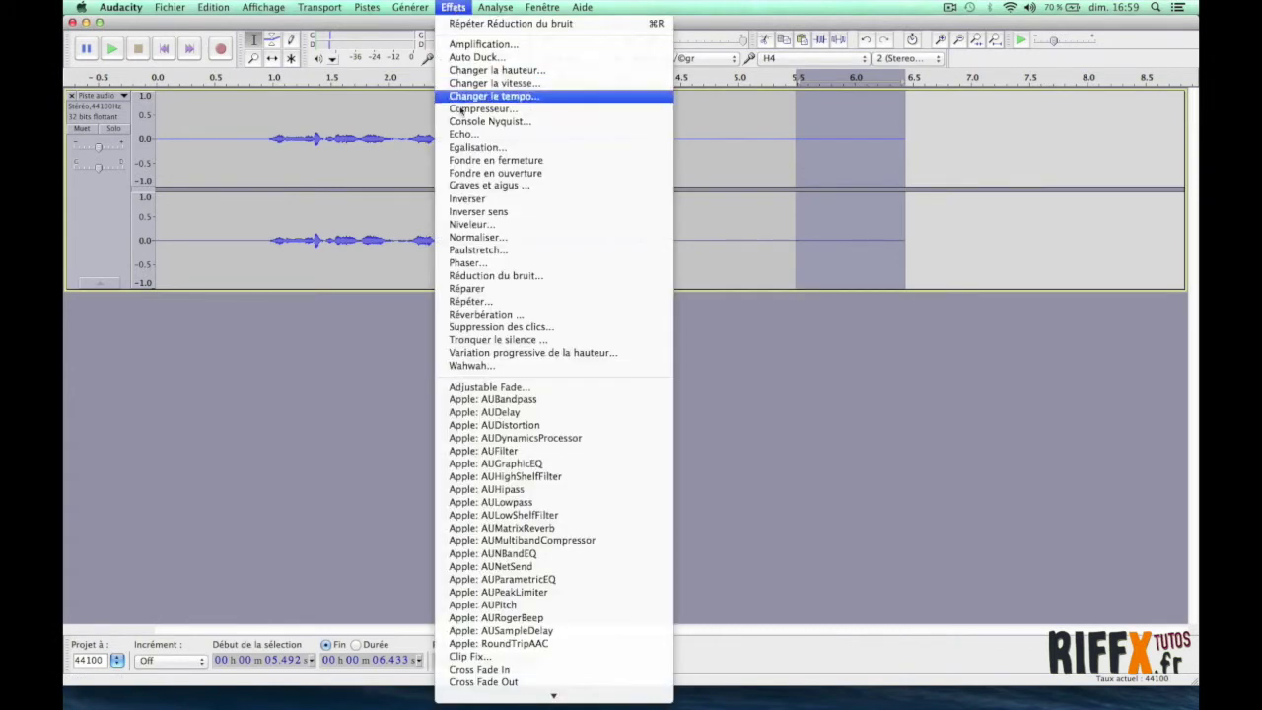
pyautogui.click(487, 280)
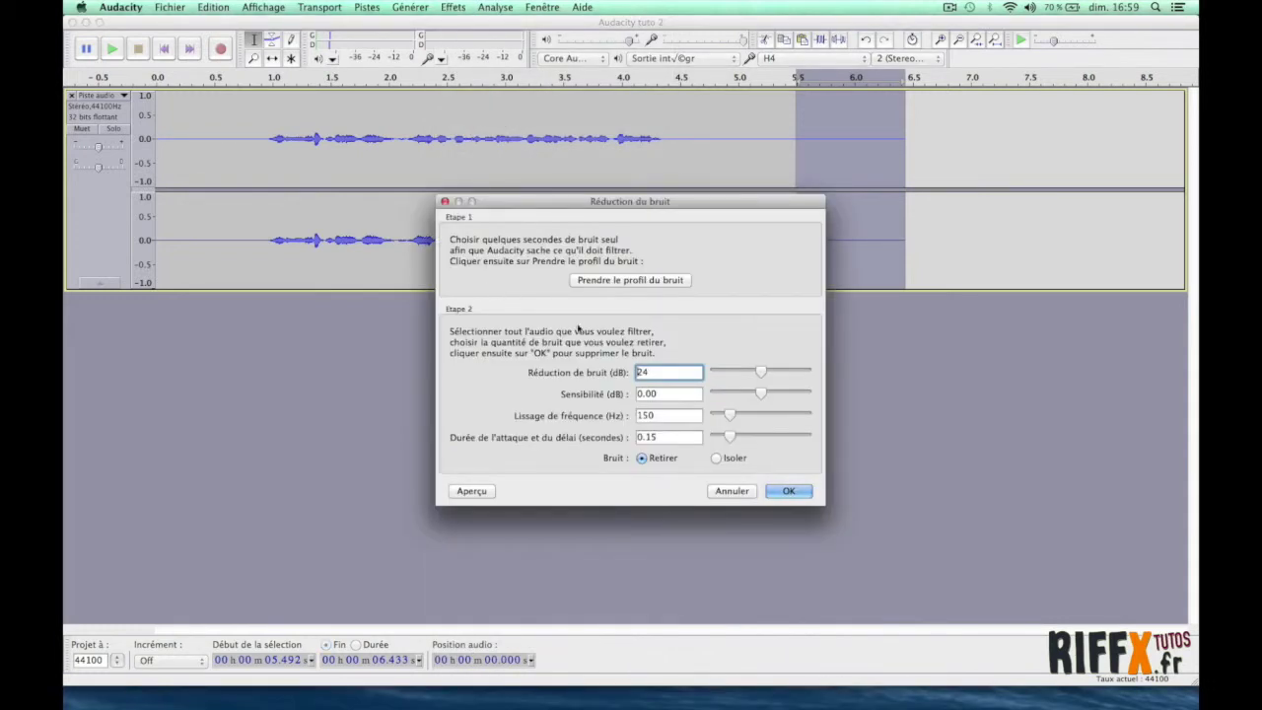
pyautogui.click(777, 492)
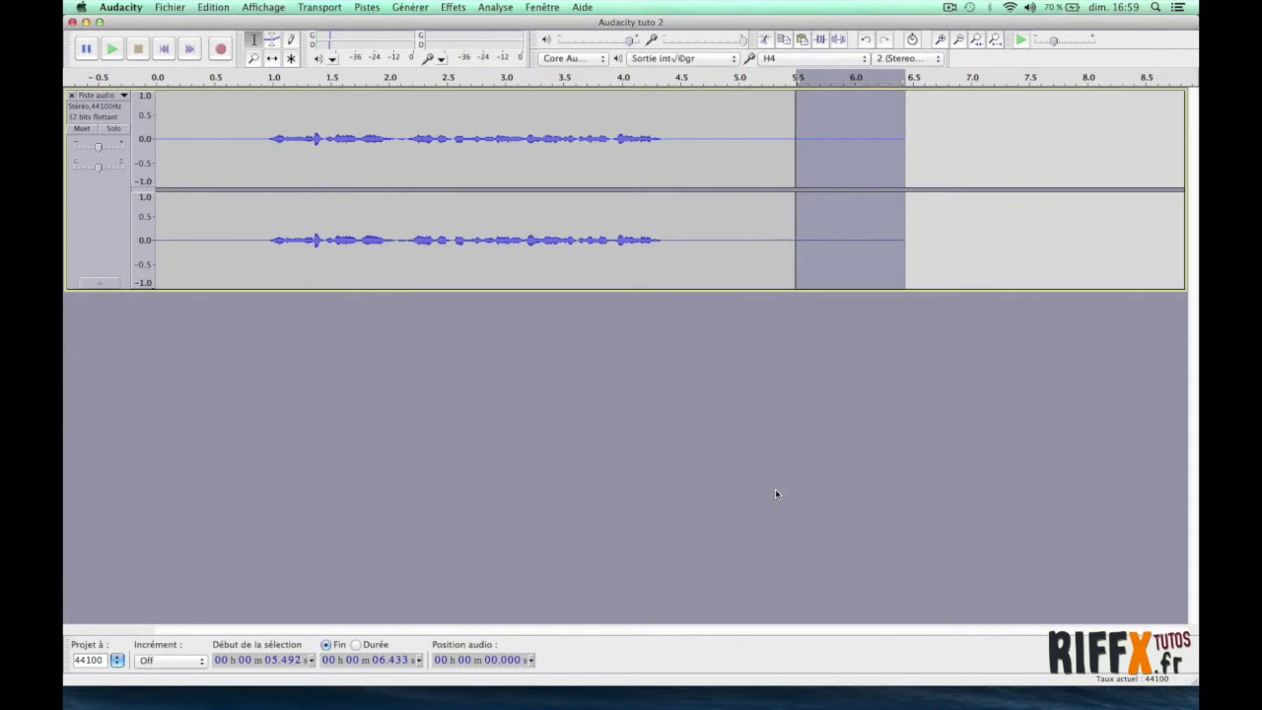
pyautogui.click(667, 133)
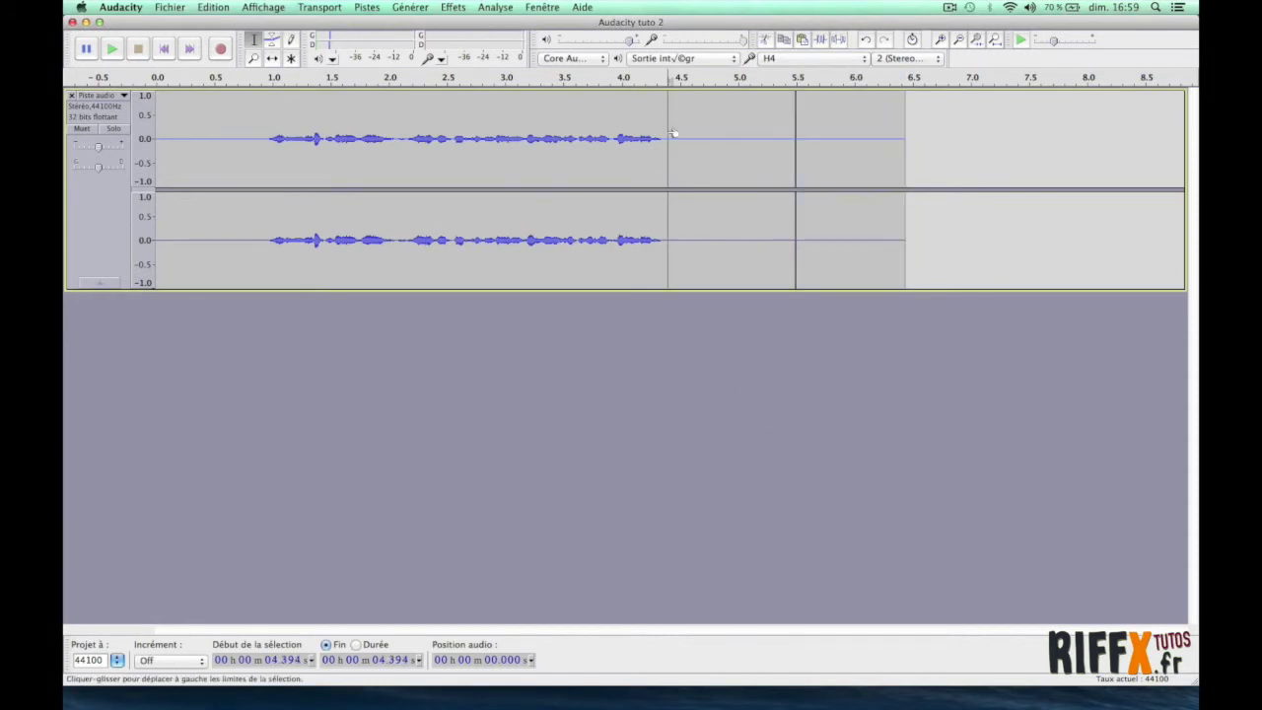
pyautogui.press('space')
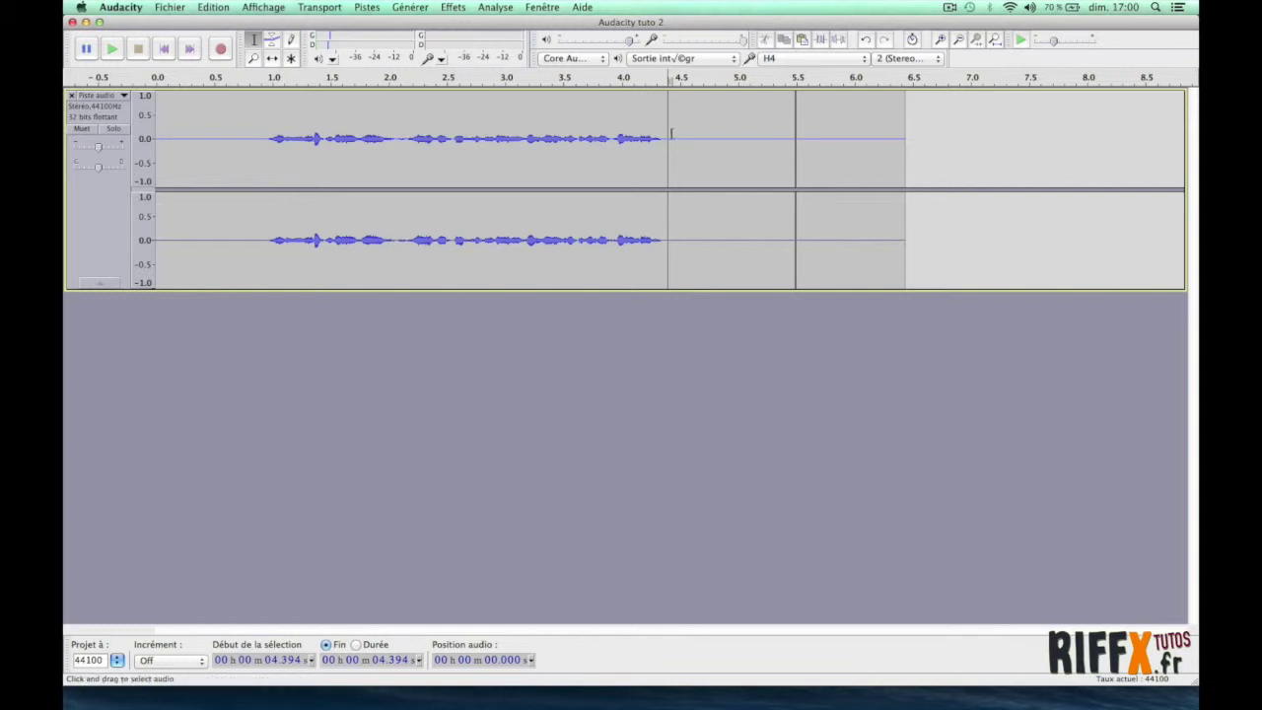
# Apply noise reduction at 24 dB to the entire track and play it from the start.
pyautogui.moveTo(904, 162); pyautogui.dragTo(156, 119)
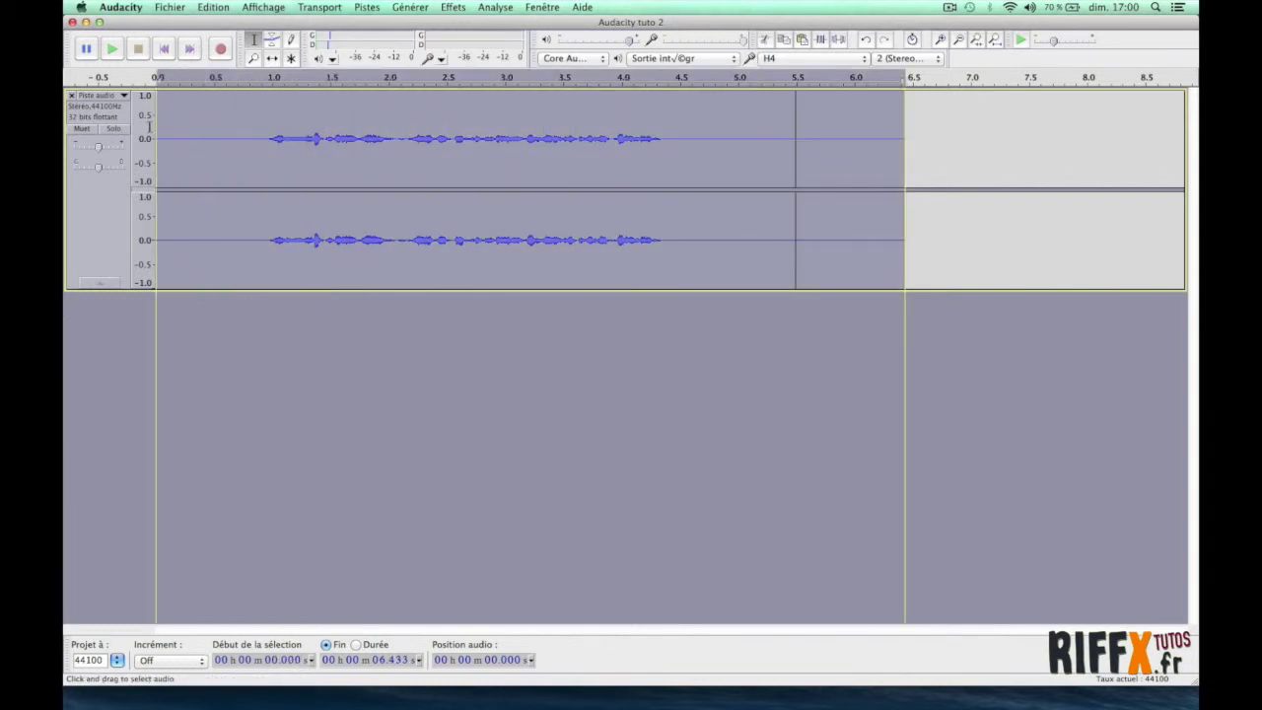
pyautogui.click(453, 8)
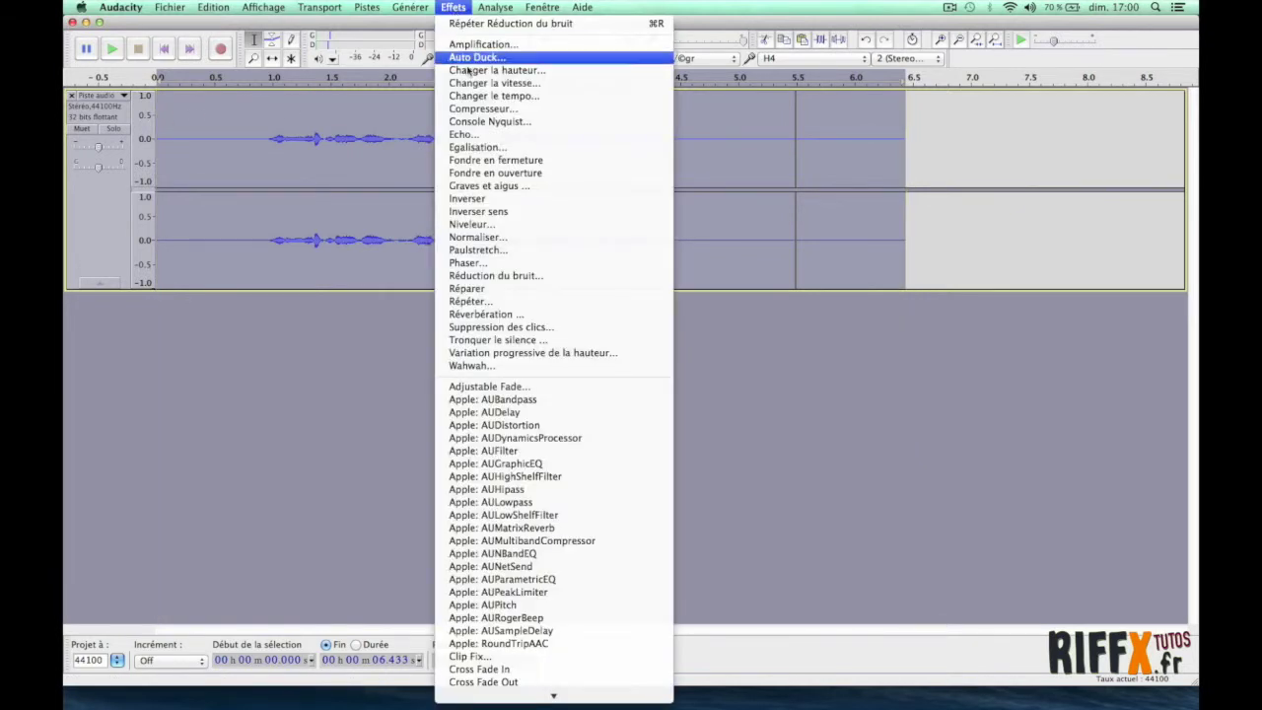
pyautogui.click(499, 277)
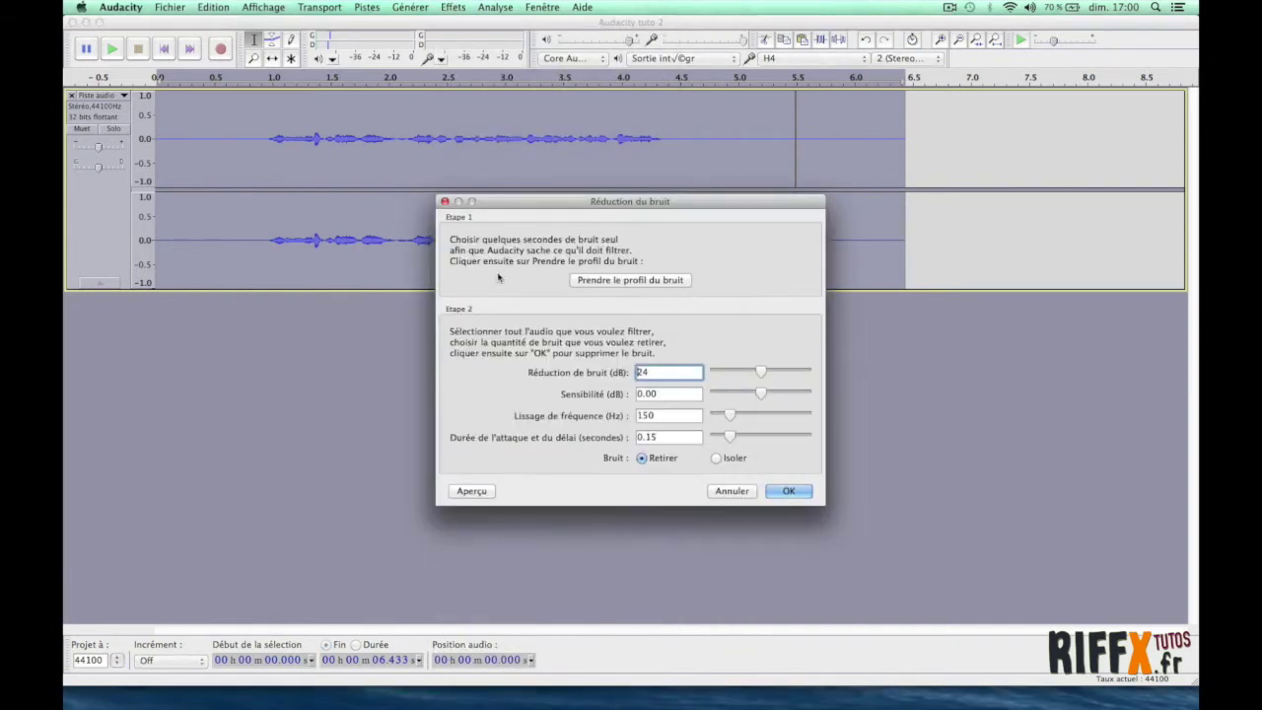
pyautogui.click(788, 491)
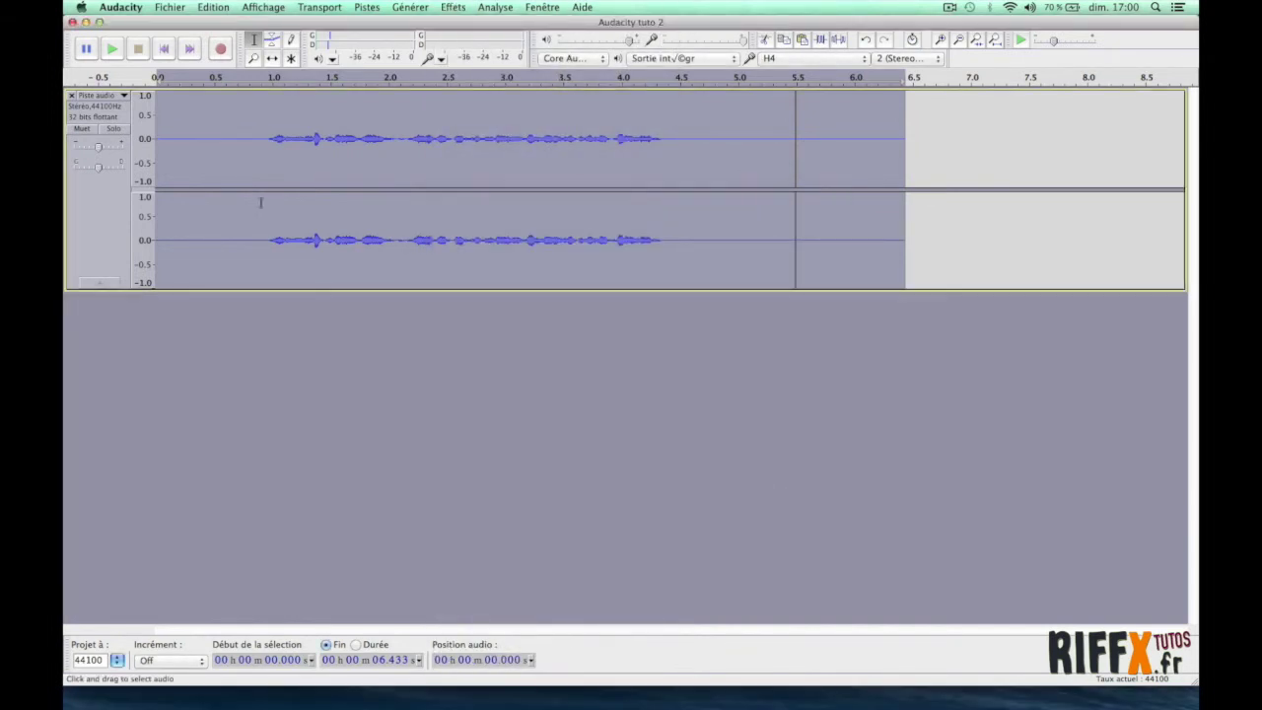
pyautogui.click(163, 126)
pyautogui.press('space')
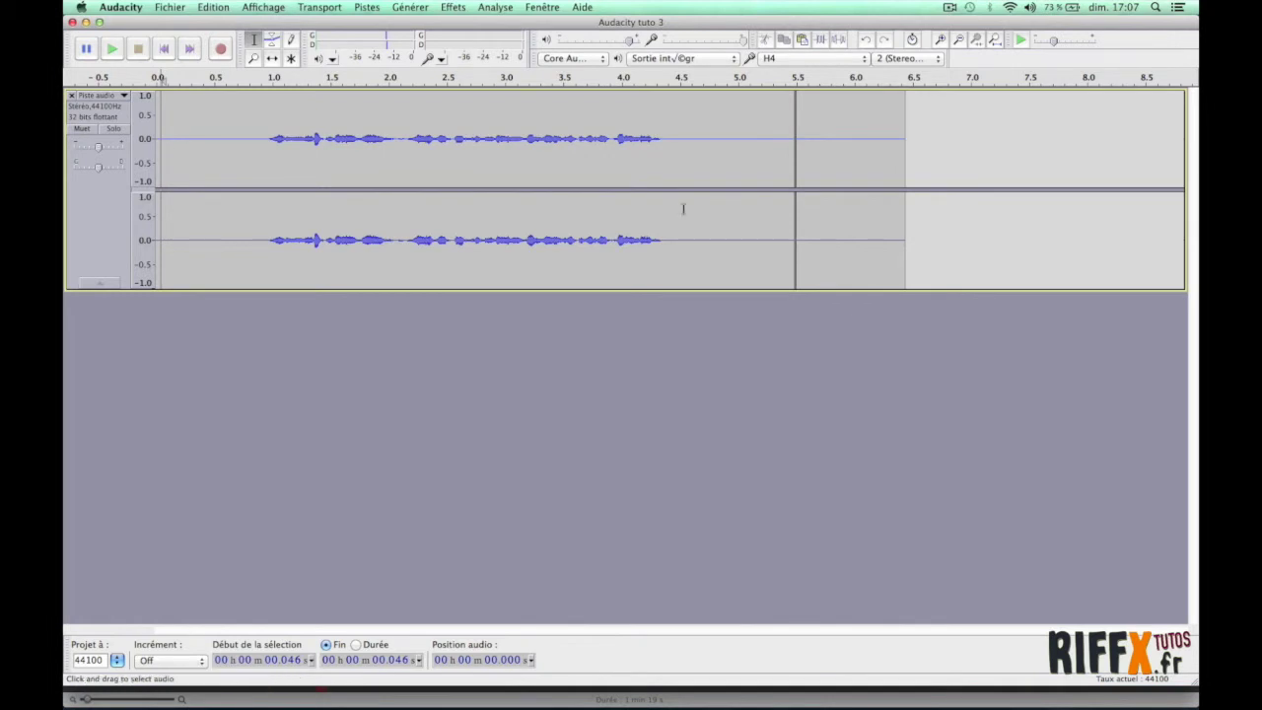
# Preview and apply an equalization with the Telephone curve to the entire track.
pyautogui.moveTo(905, 160); pyautogui.dragTo(134, 148)
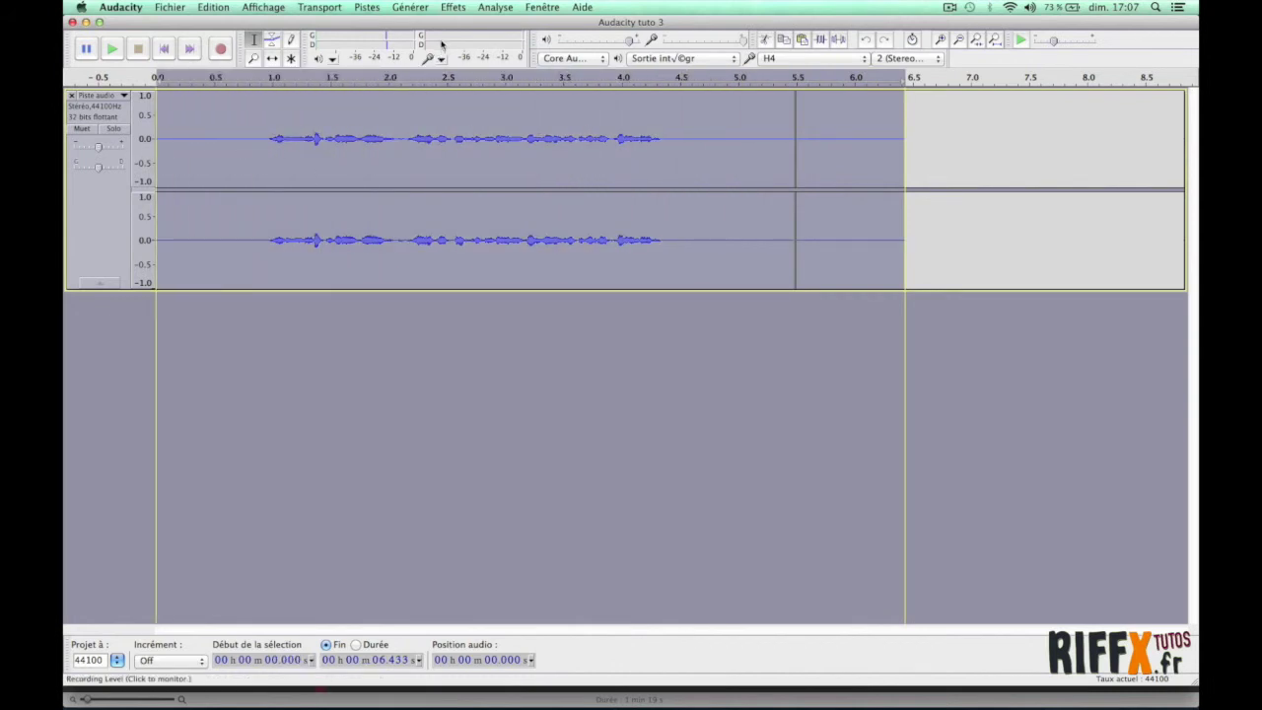
pyautogui.click(451, 8)
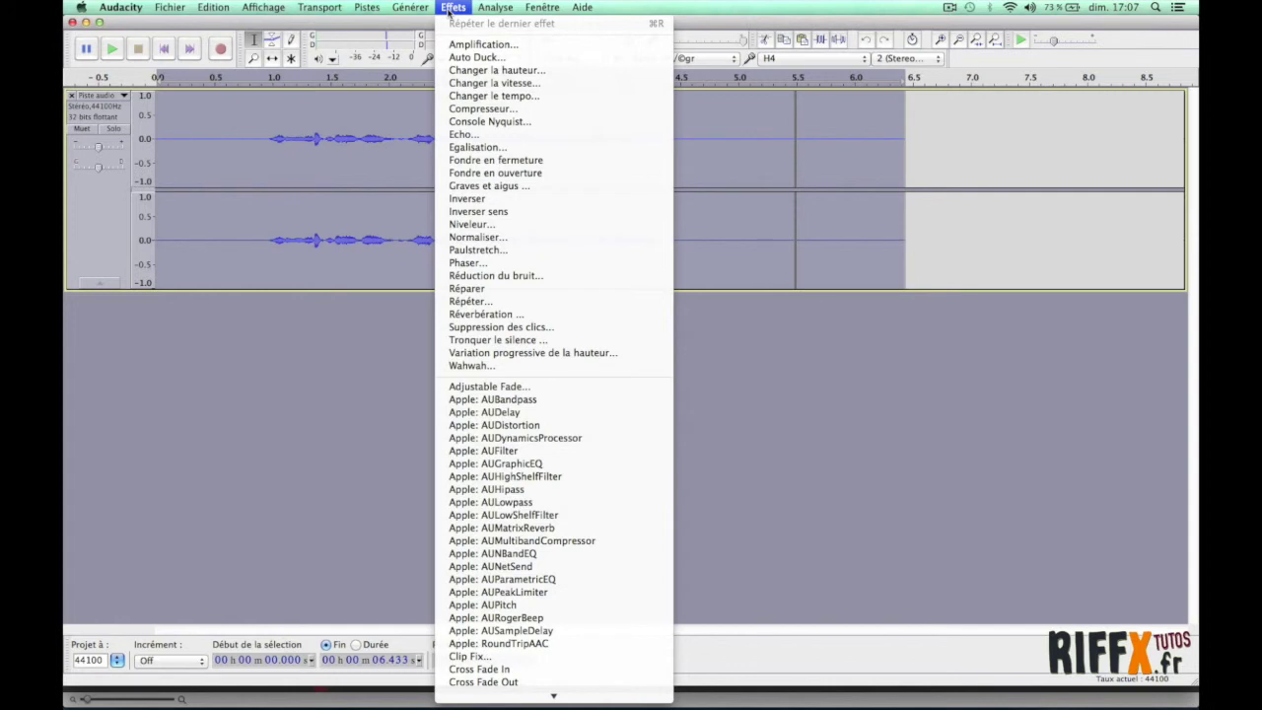
pyautogui.click(474, 148)
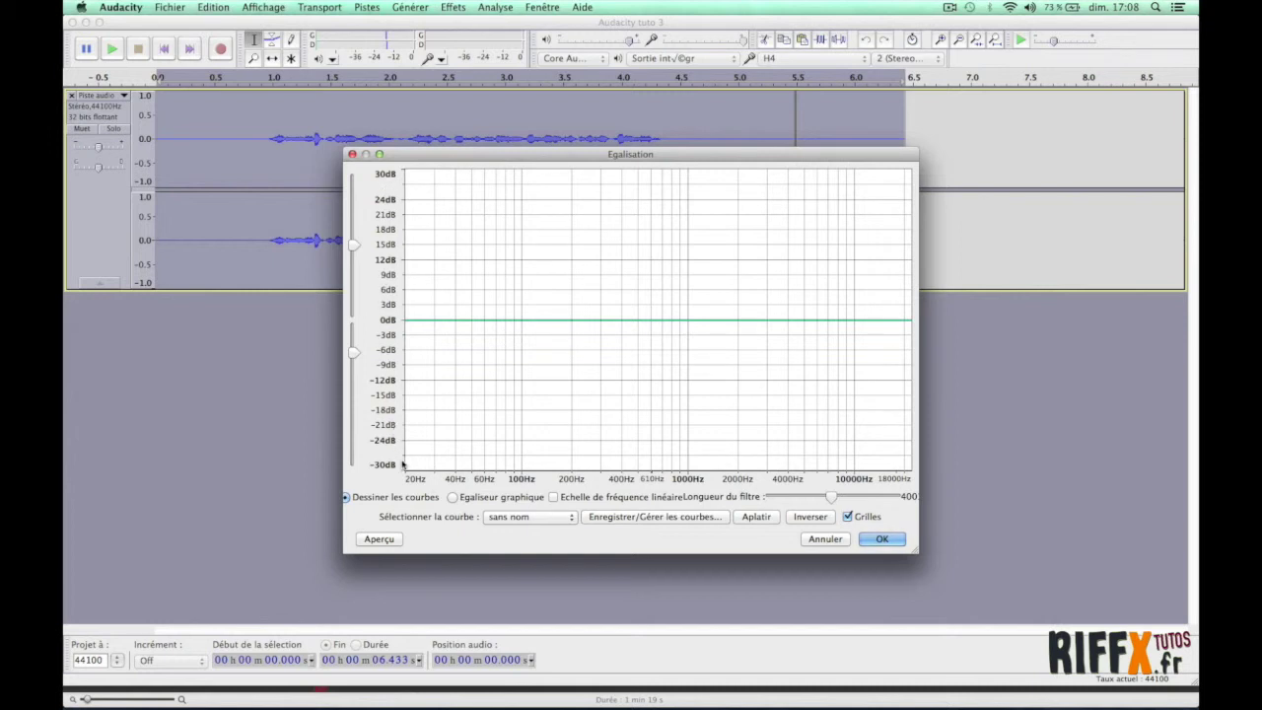
pyautogui.click(568, 520)
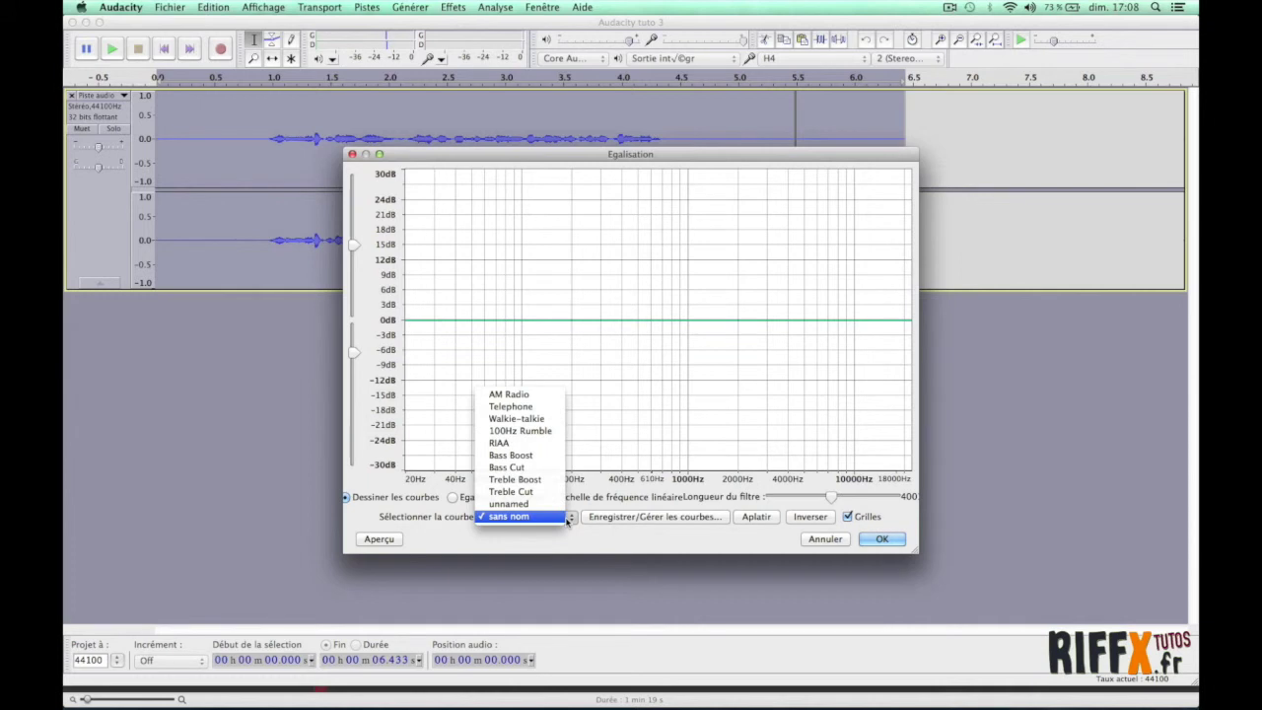
pyautogui.click(530, 408)
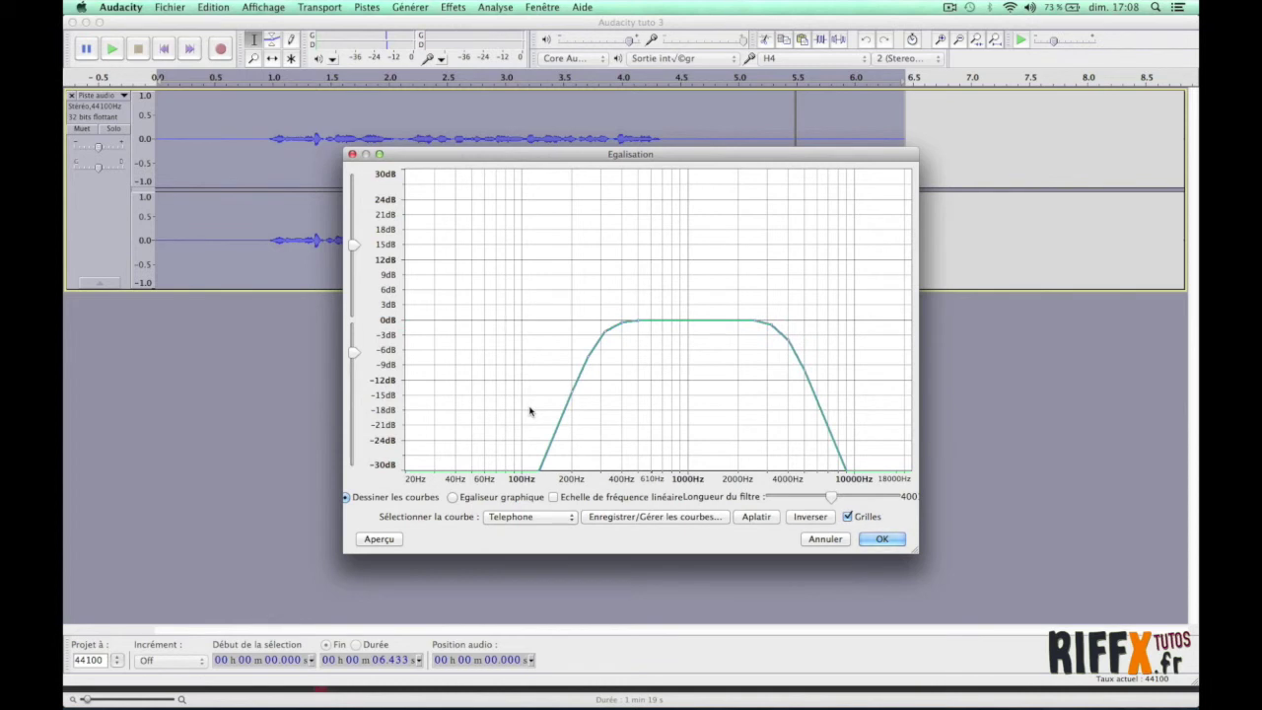
pyautogui.click(379, 539)
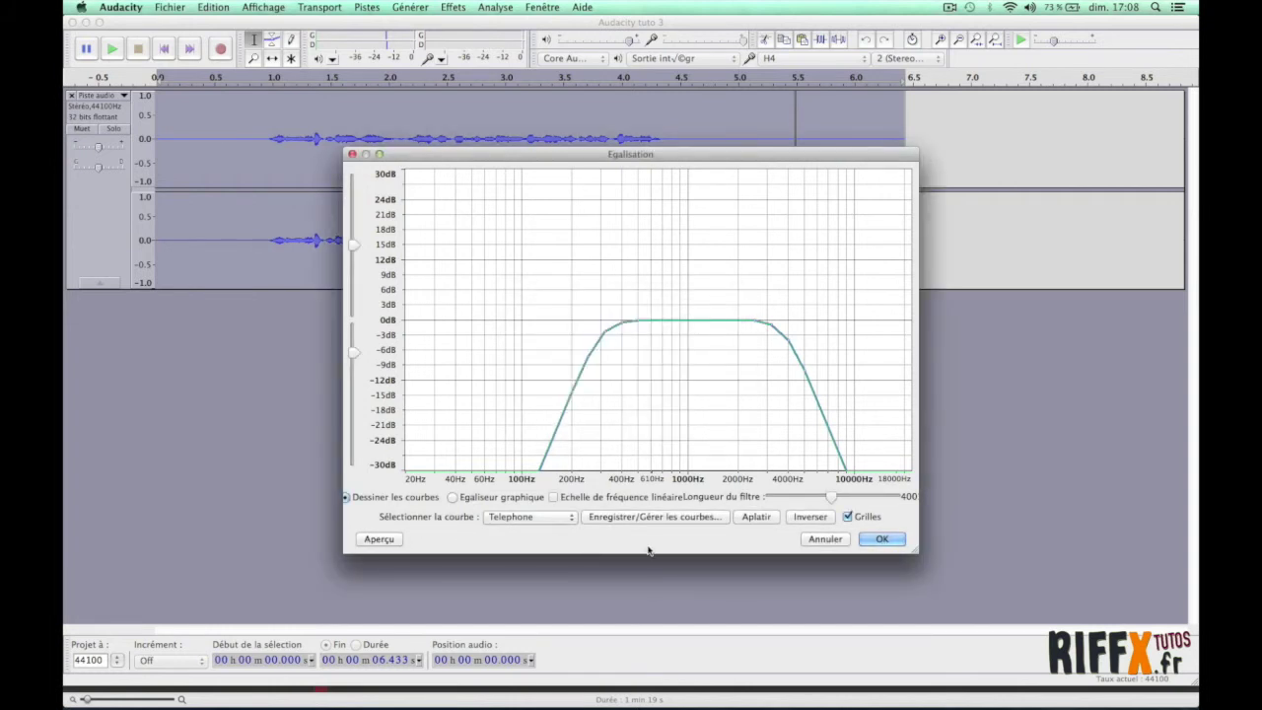
pyautogui.click(876, 540)
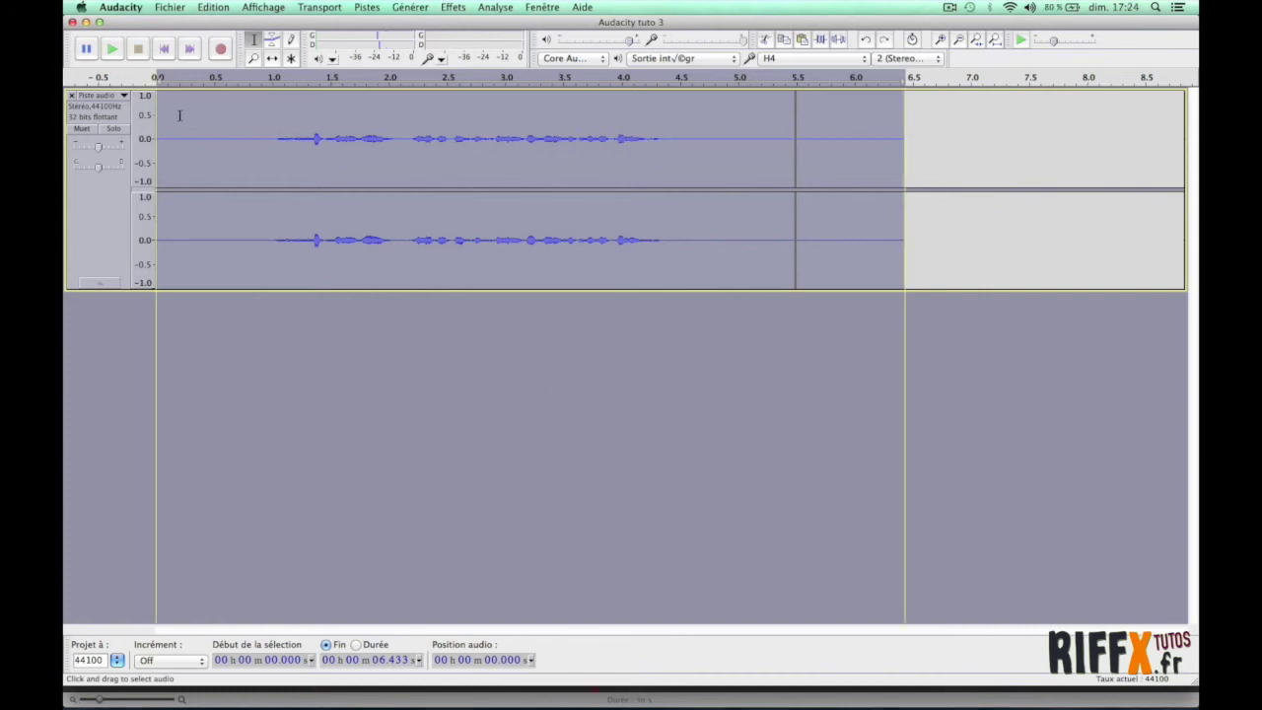
# Apply reverb with a 29% room size to the entire track, previewing it first, and play the result from about 0.749 s.
pyautogui.click(454, 8)
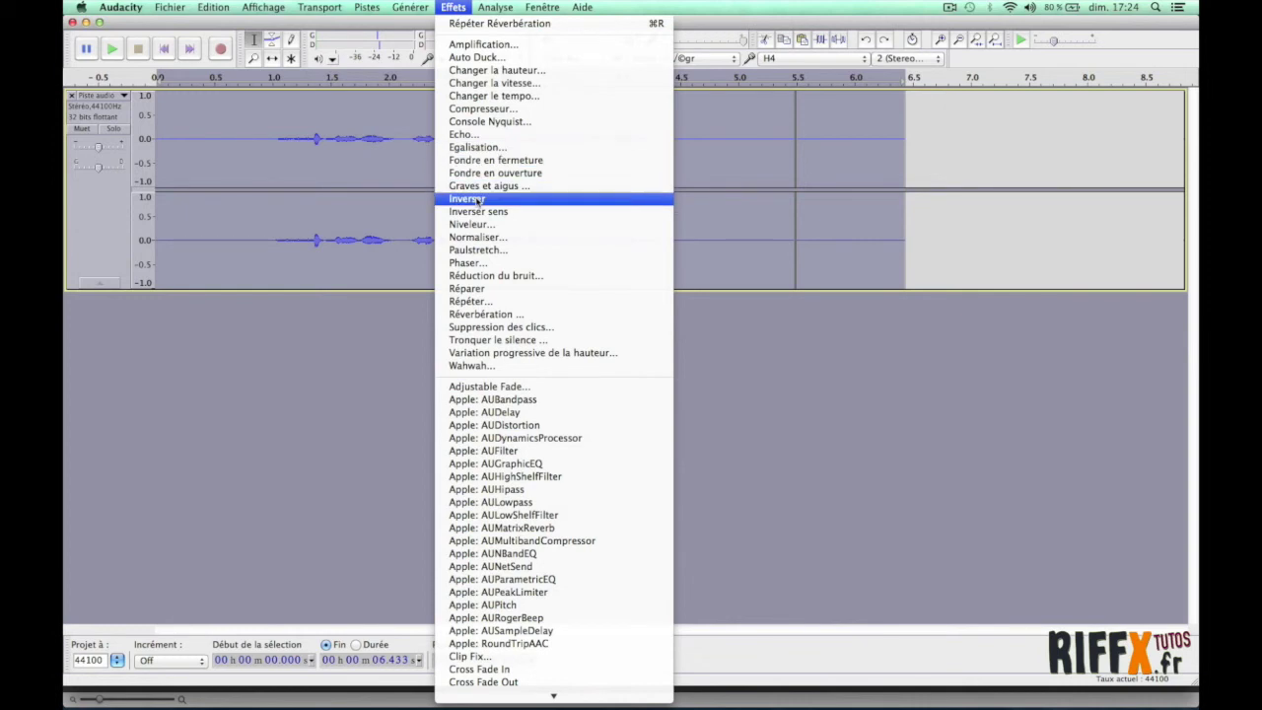
pyautogui.click(554, 315)
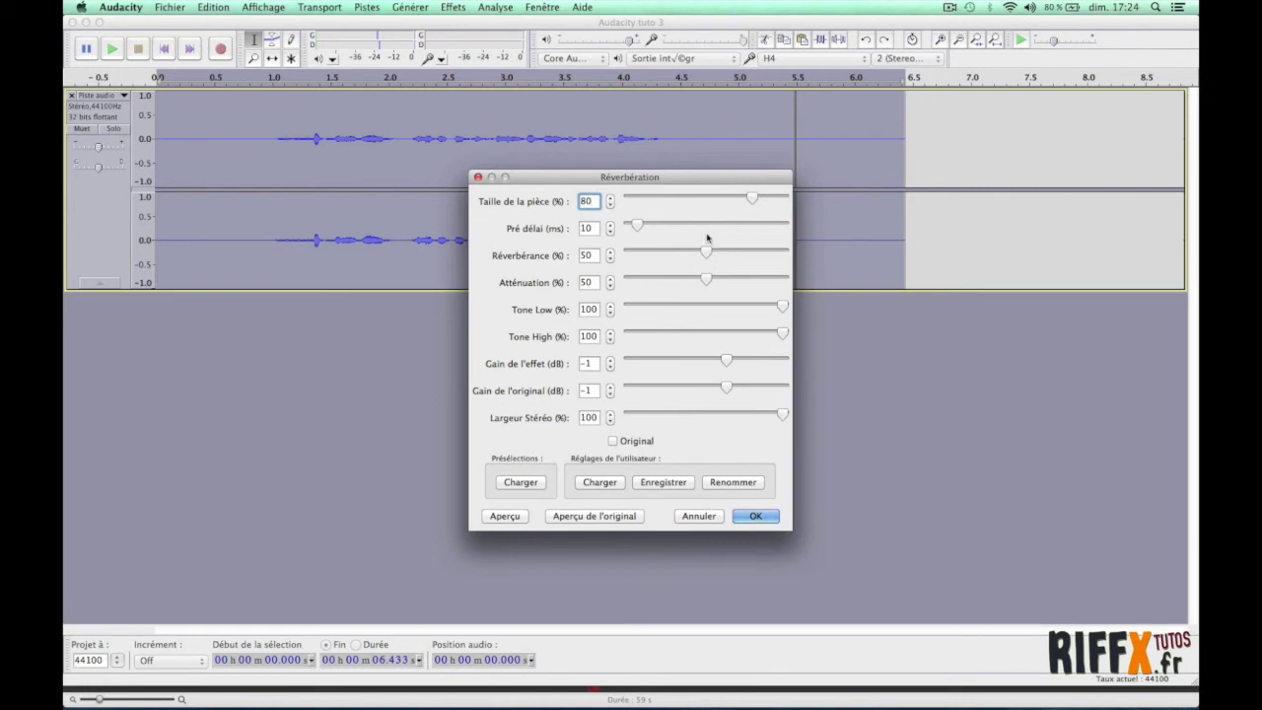
pyautogui.moveTo(751, 200); pyautogui.dragTo(674, 200)
pyautogui.click(516, 519)
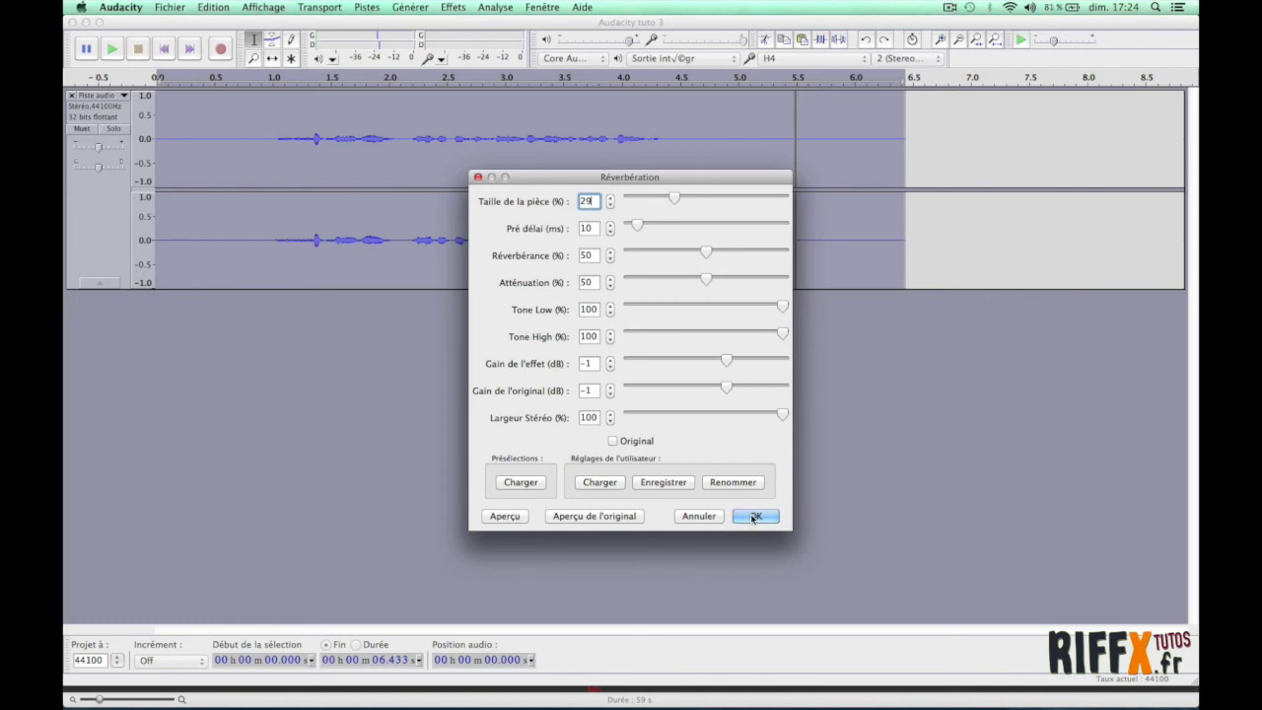
pyautogui.click(754, 517)
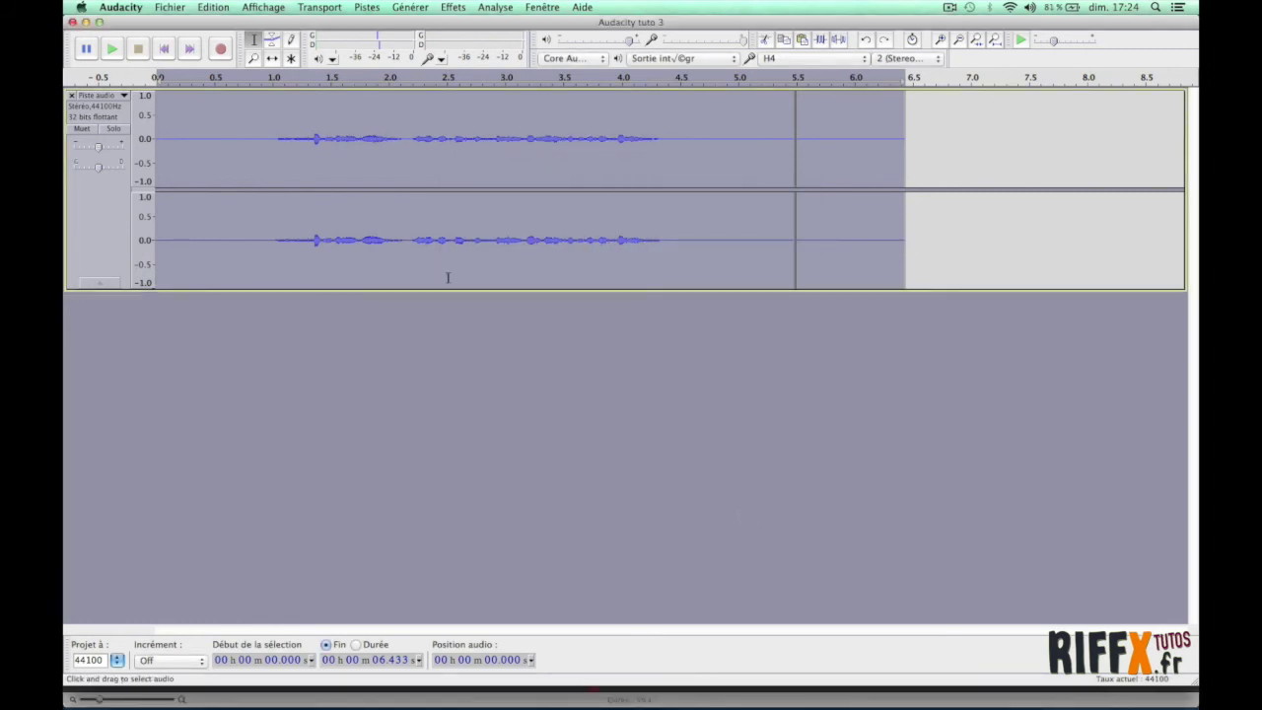
pyautogui.click(245, 138)
pyautogui.press('space')
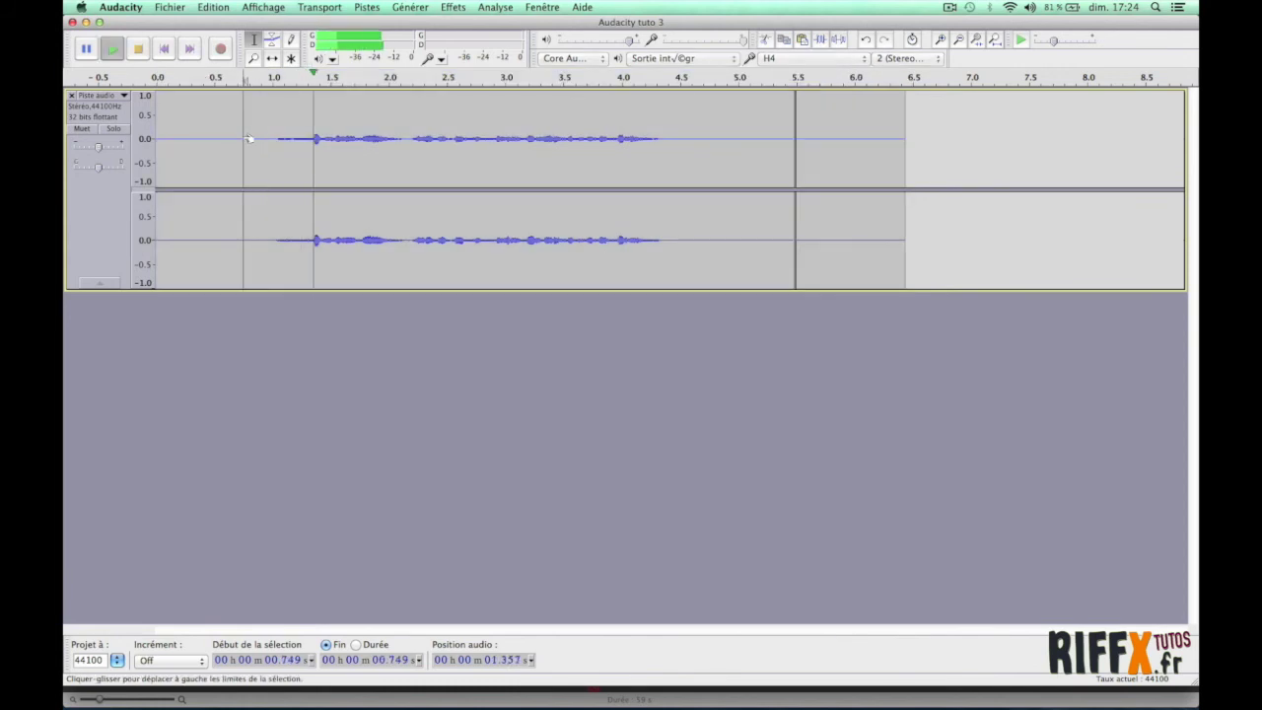